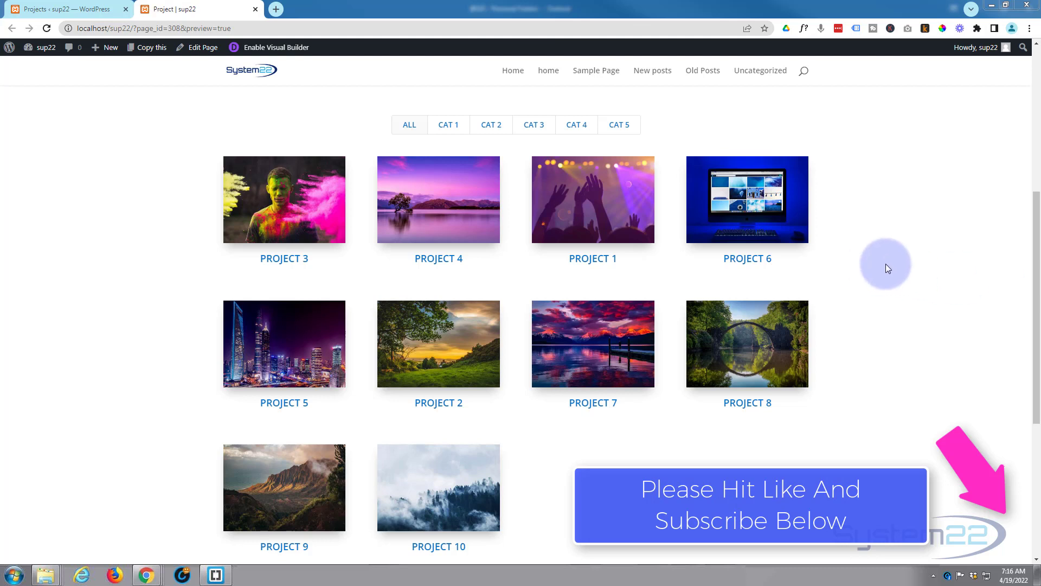
# - Try the category filter buttons on the project portfolio and review the existing project carousel above them
pyautogui.click(484, 133)
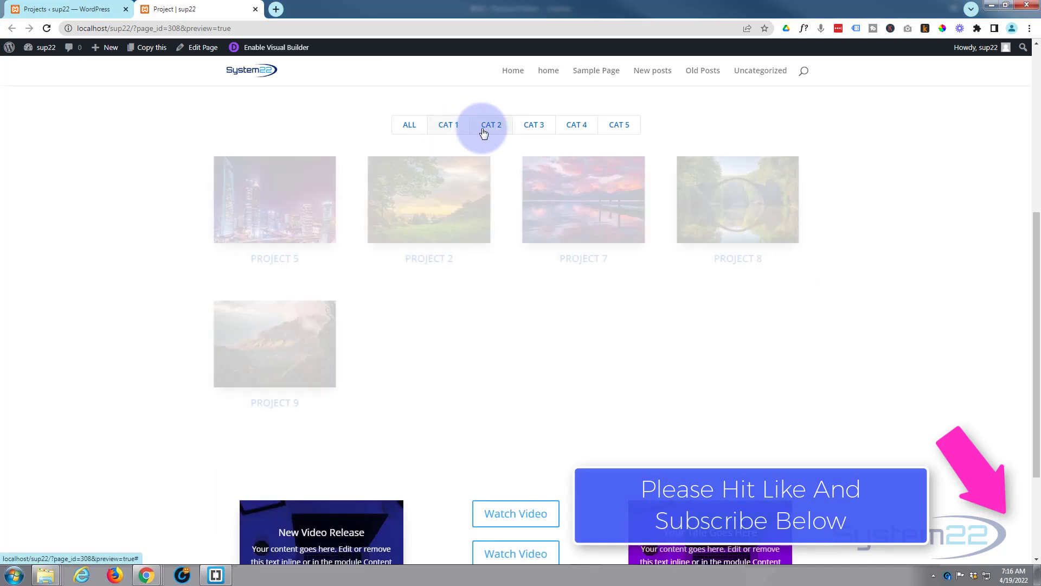
pyautogui.click(520, 130)
pyautogui.click(564, 132)
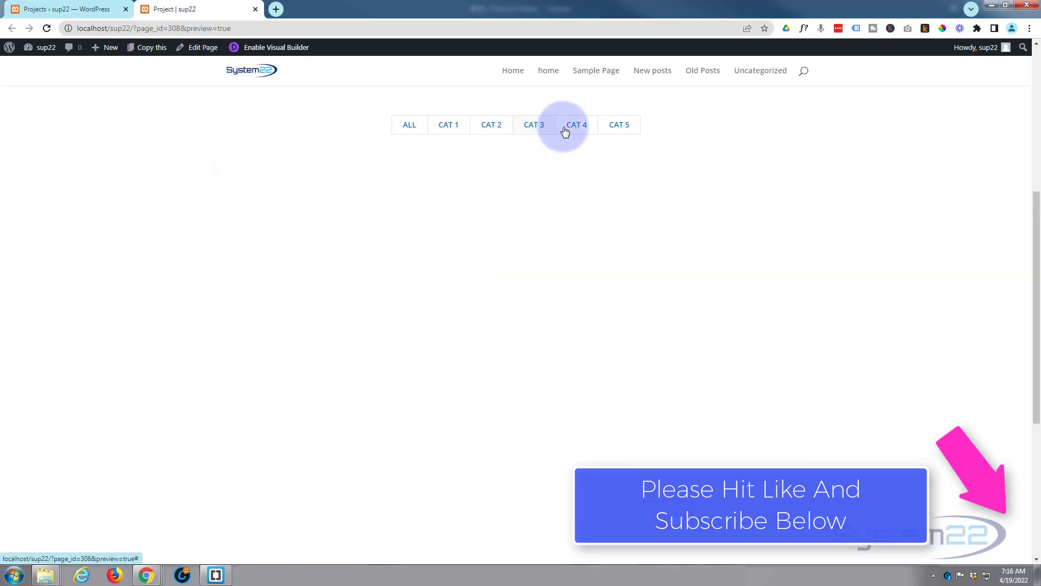
pyautogui.click(624, 129)
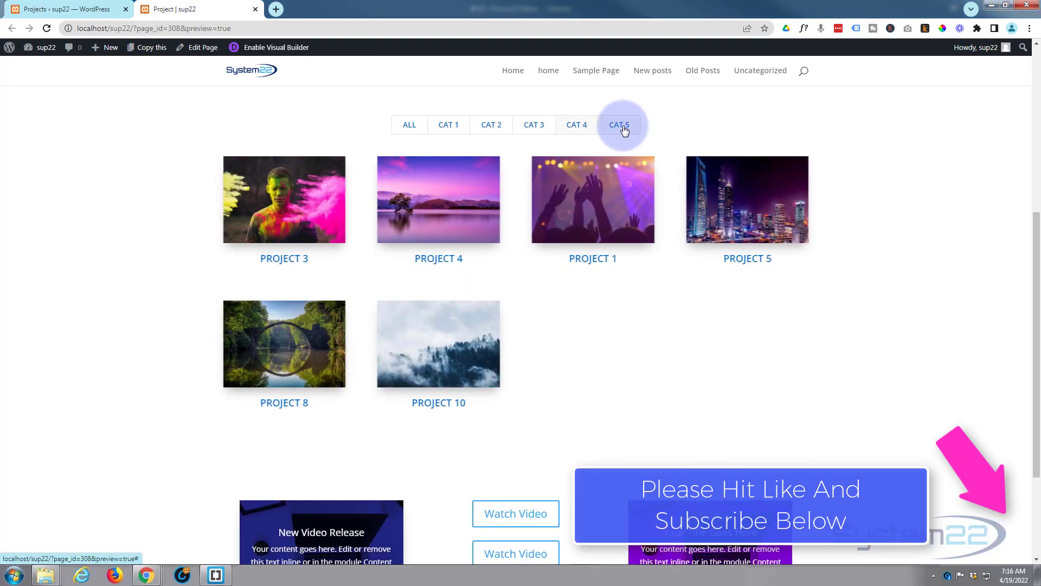
pyautogui.click(431, 135)
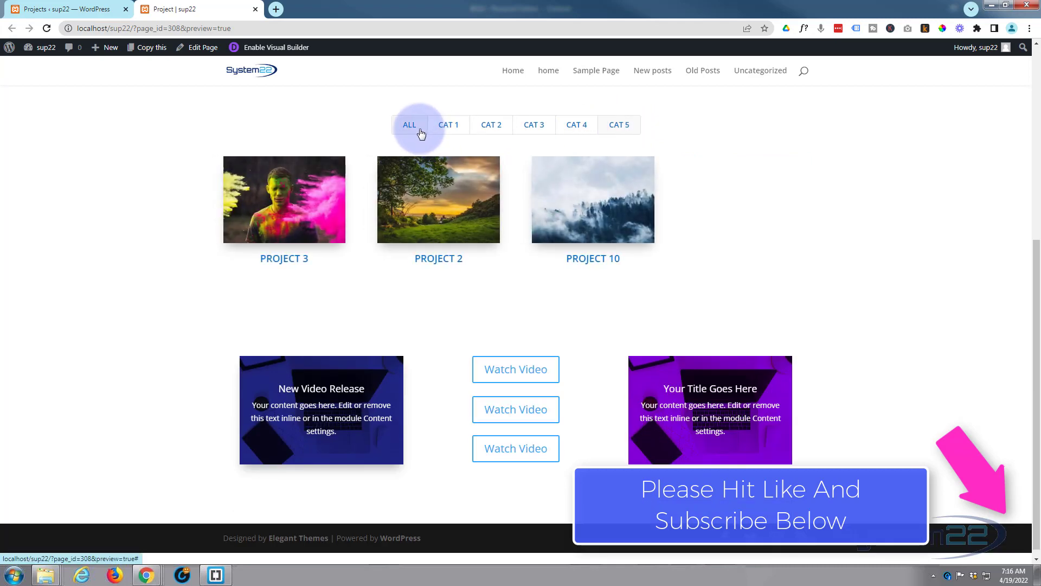
pyautogui.click(443, 126)
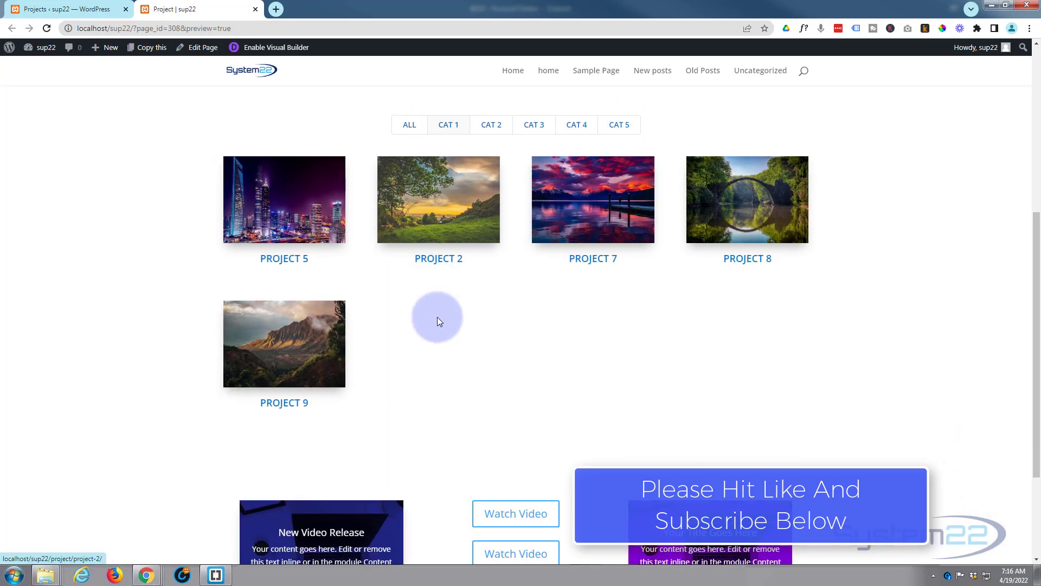
pyautogui.scroll(6, 445, 333)
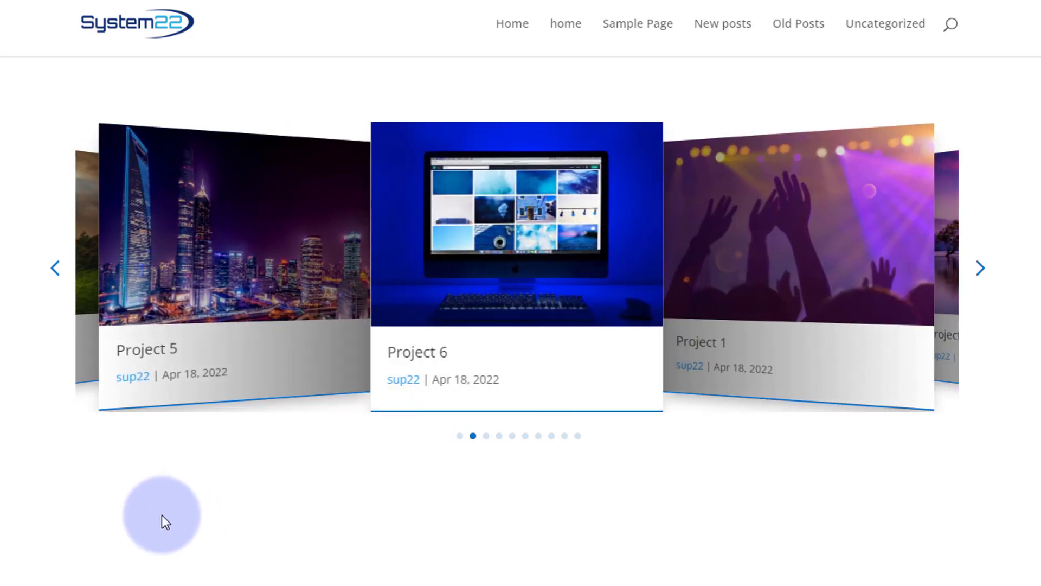
pyautogui.scroll(-3, 6, 491)
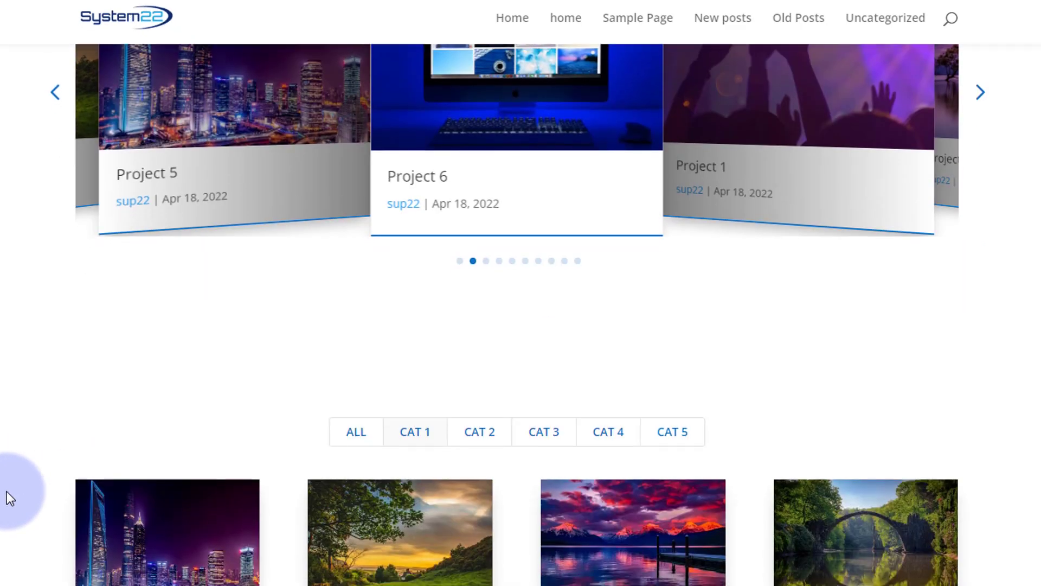
pyautogui.scroll(3, 6, 492)
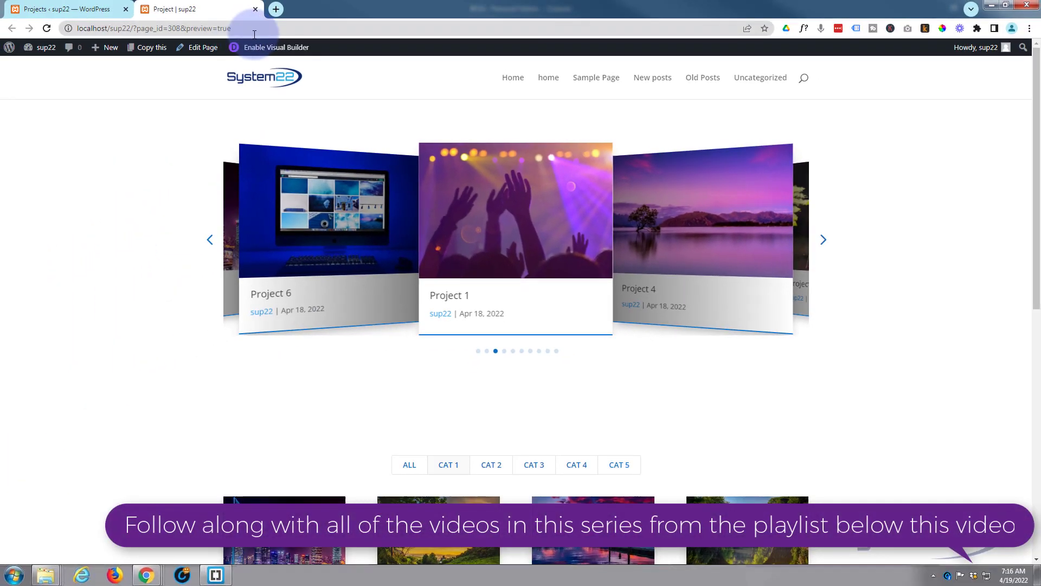
# - Enable the Visual Builder for the project page
pyautogui.click(271, 49)
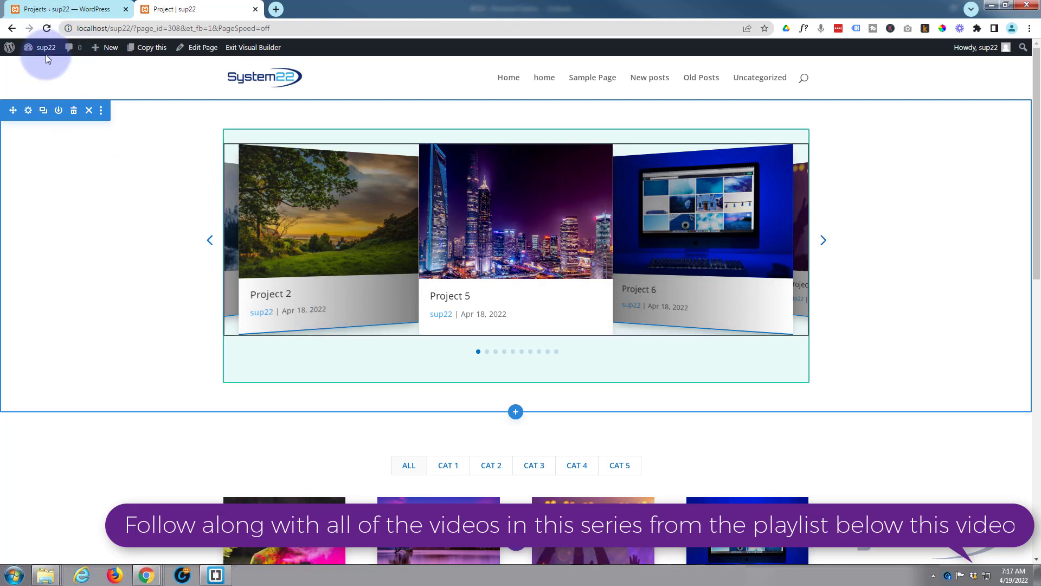
pyautogui.click(40, 11)
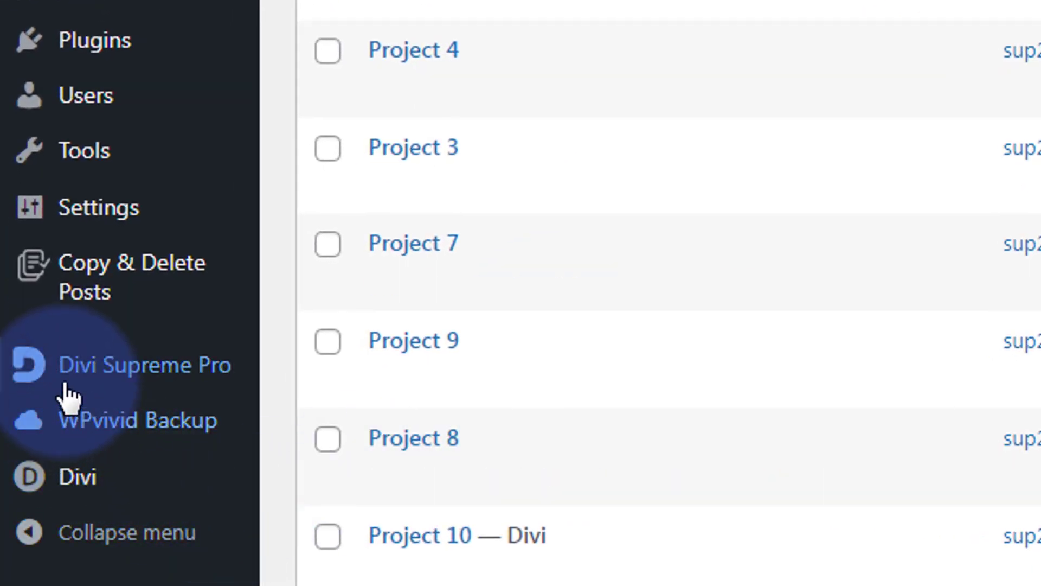
pyautogui.moveTo(140, 396)
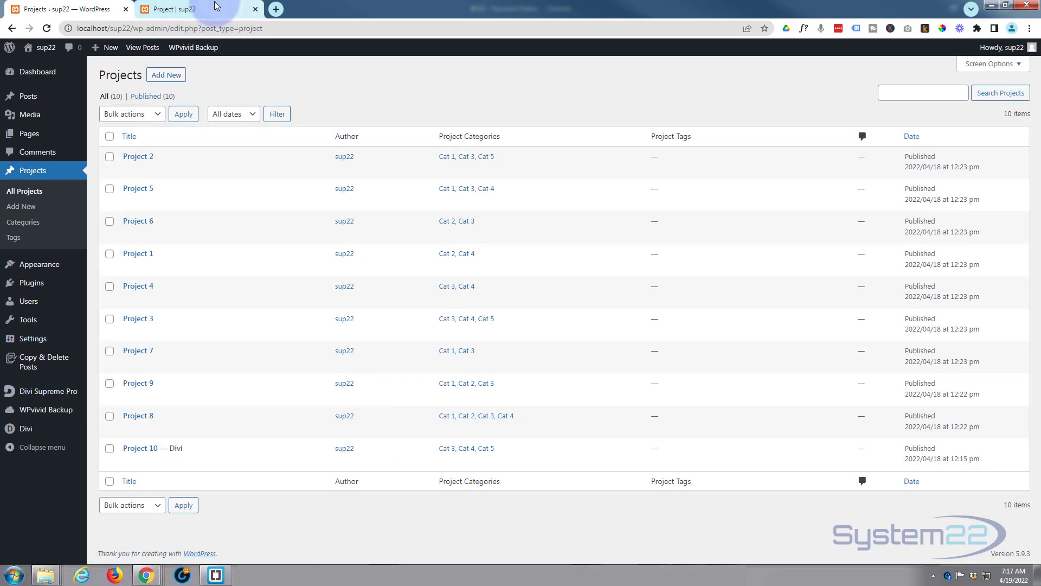
pyautogui.click(216, 8)
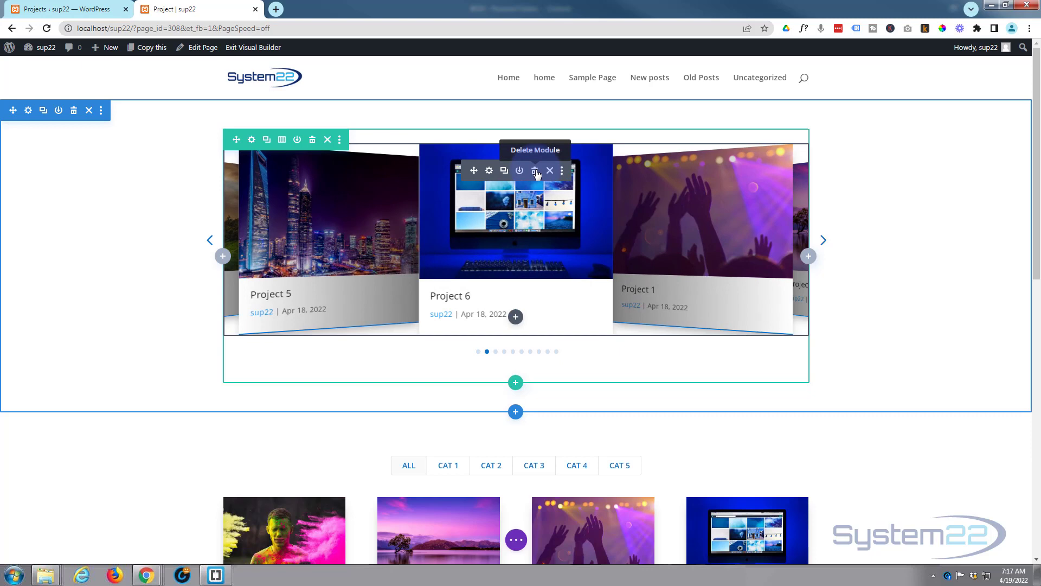
# - Delete the existing carousel module from the top section
pyautogui.click(536, 172)
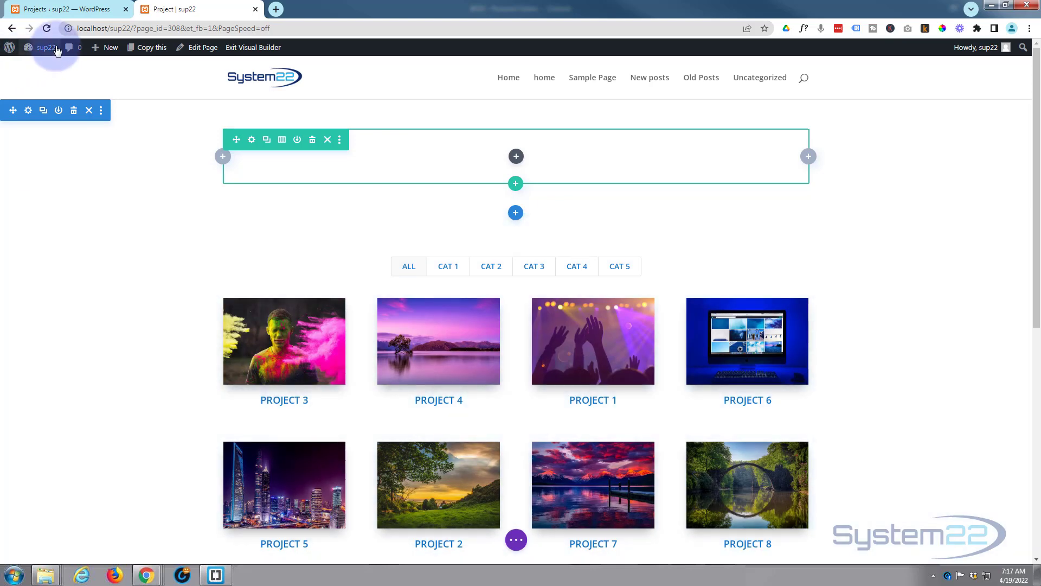
pyautogui.click(65, 10)
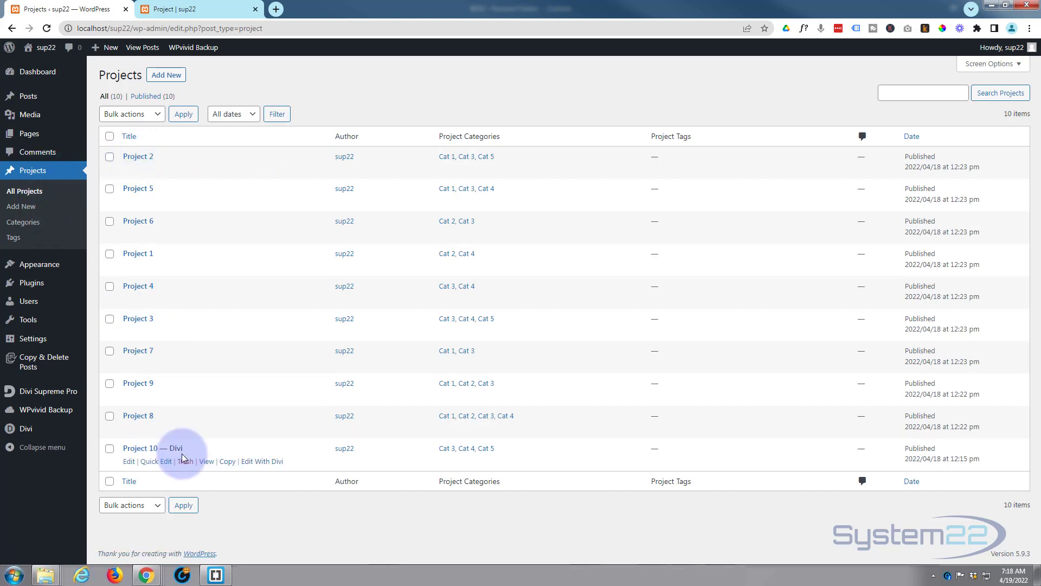
pyautogui.click(194, 10)
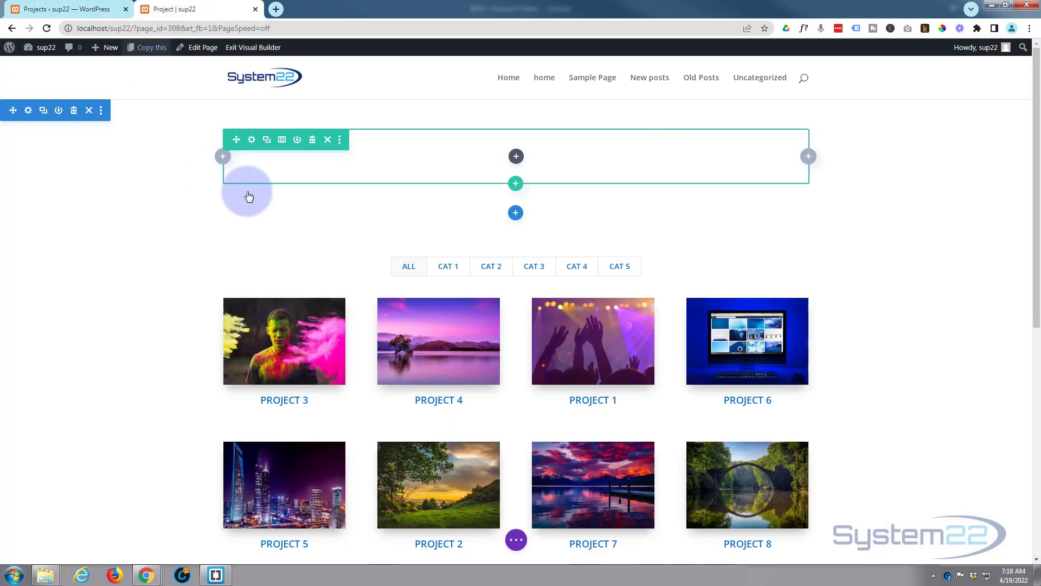
# - Insert a Supreme Post Carousel module into the emptied column
pyautogui.click(516, 159)
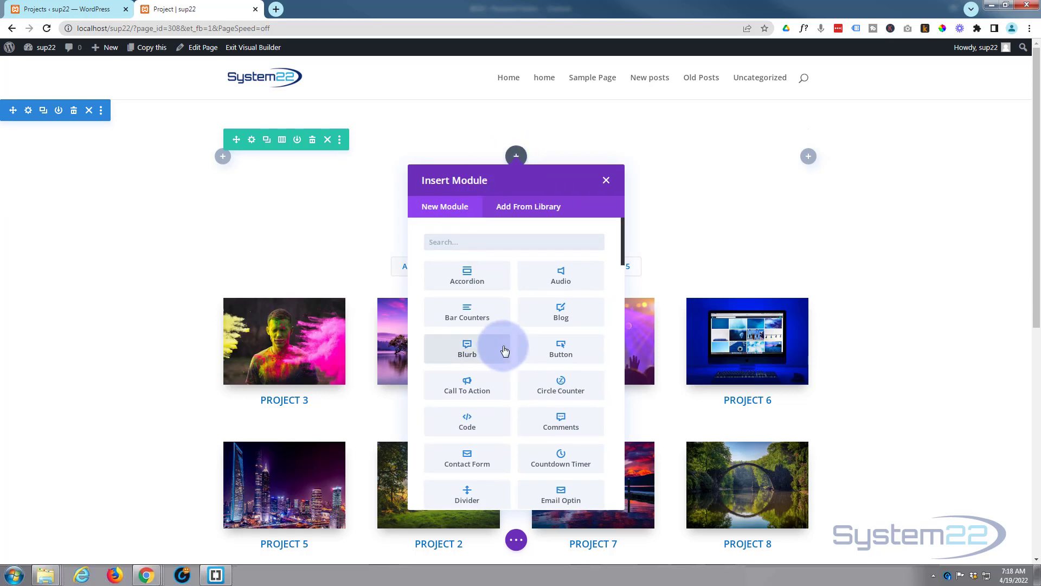
pyautogui.scroll(-10, 504, 350)
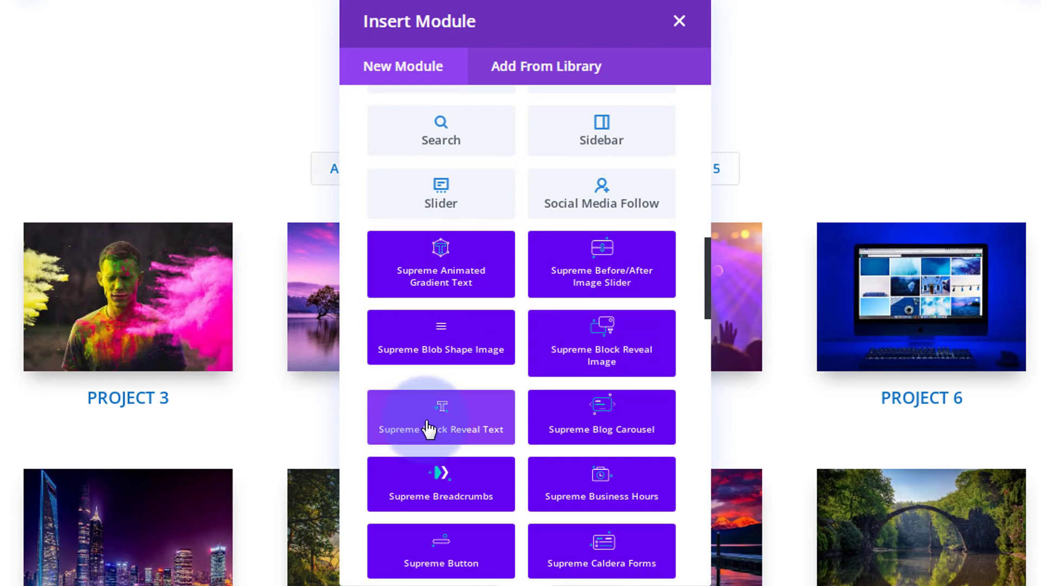
pyautogui.scroll(-3, 429, 429)
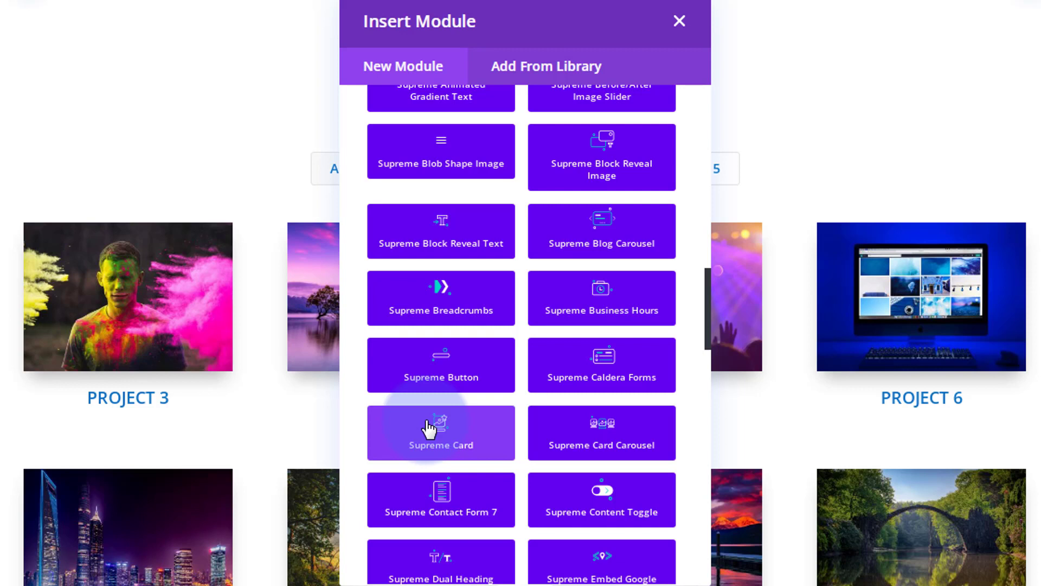
pyautogui.scroll(-3, 428, 428)
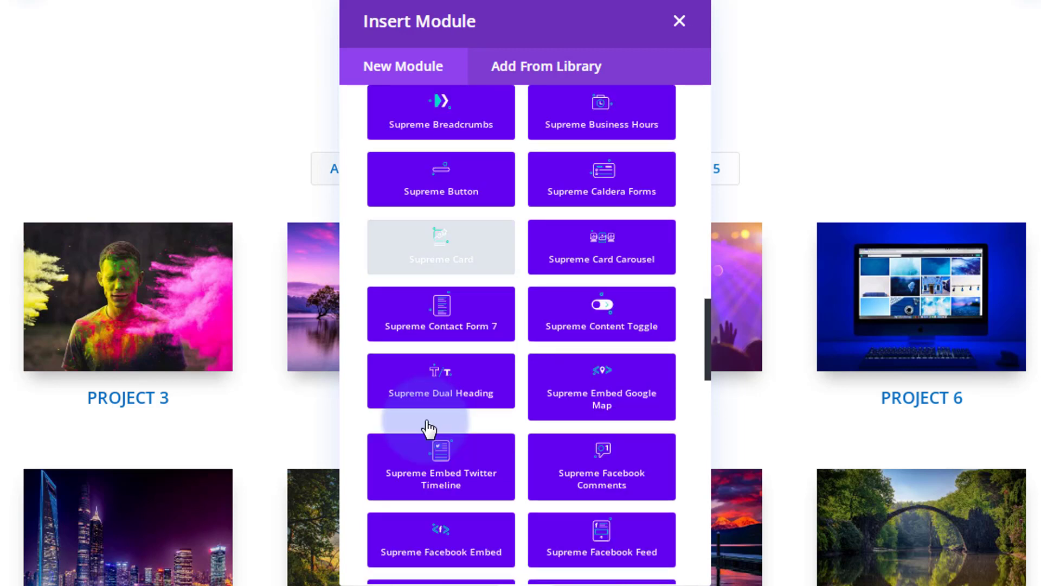
pyautogui.scroll(-8, 429, 429)
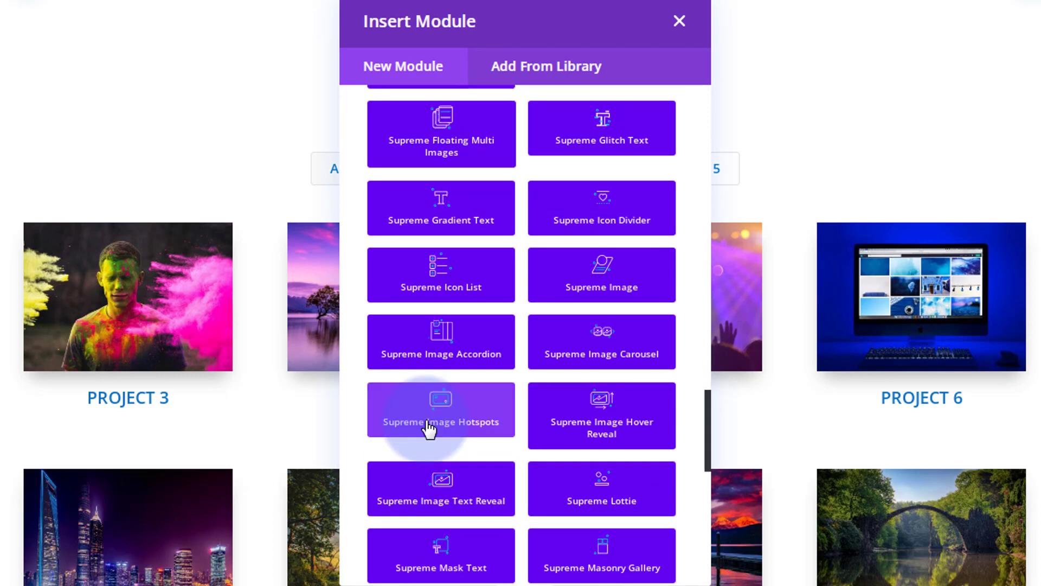
pyautogui.scroll(-3, 429, 428)
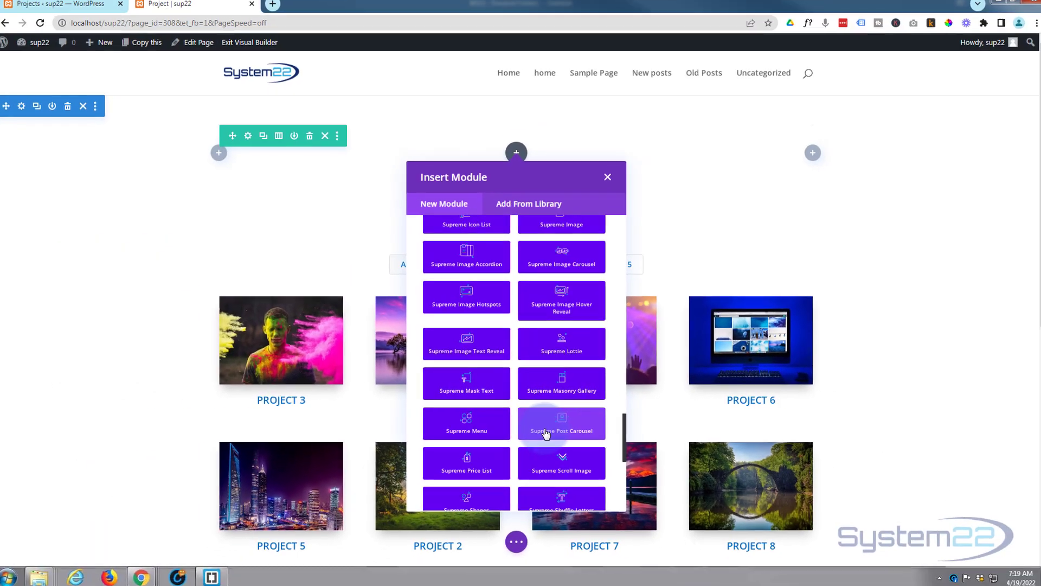
pyautogui.click(576, 455)
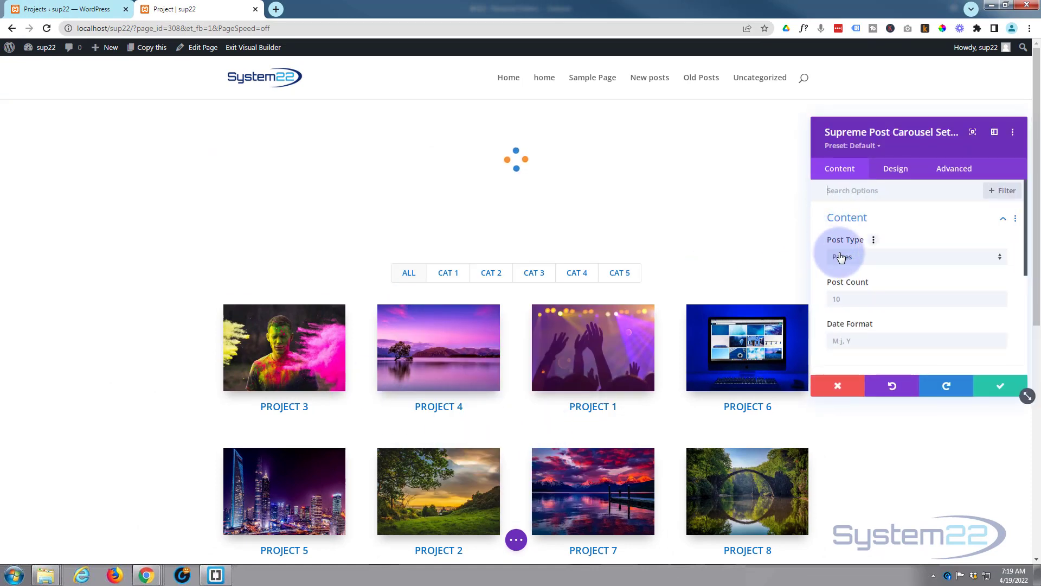
# - Set the carousel's post type to Projects
pyautogui.click(867, 258)
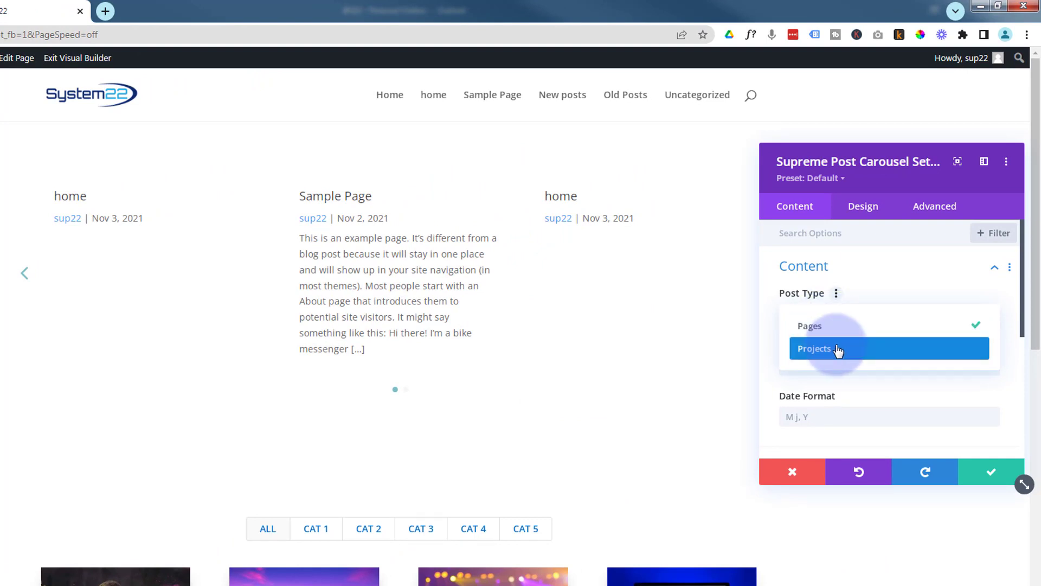
pyautogui.click(838, 349)
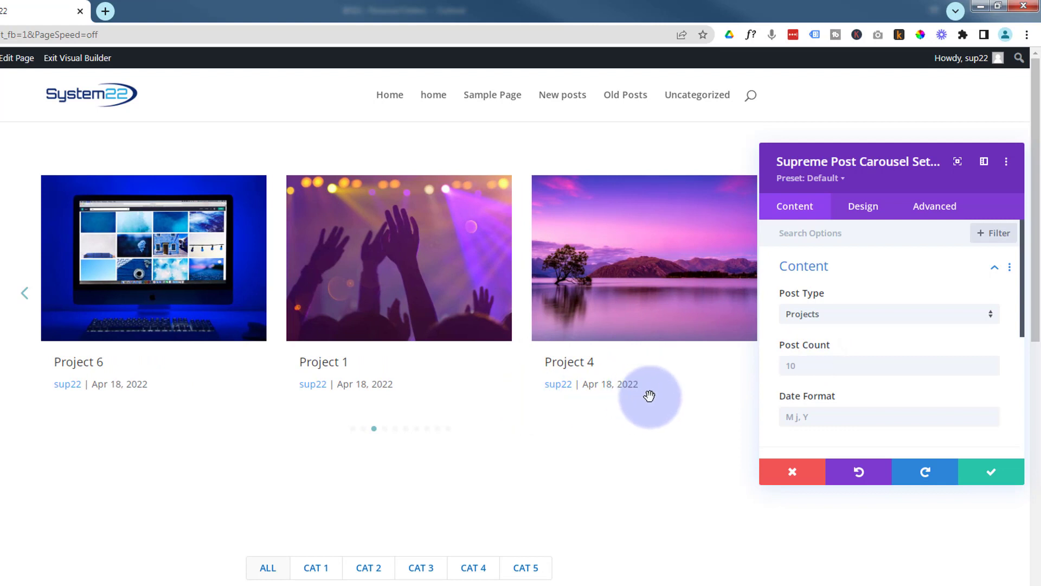
# - In the carousel's Elements settings, turn off Show Excerpt, Show Date and Author
pyautogui.scroll(-2, 827, 402)
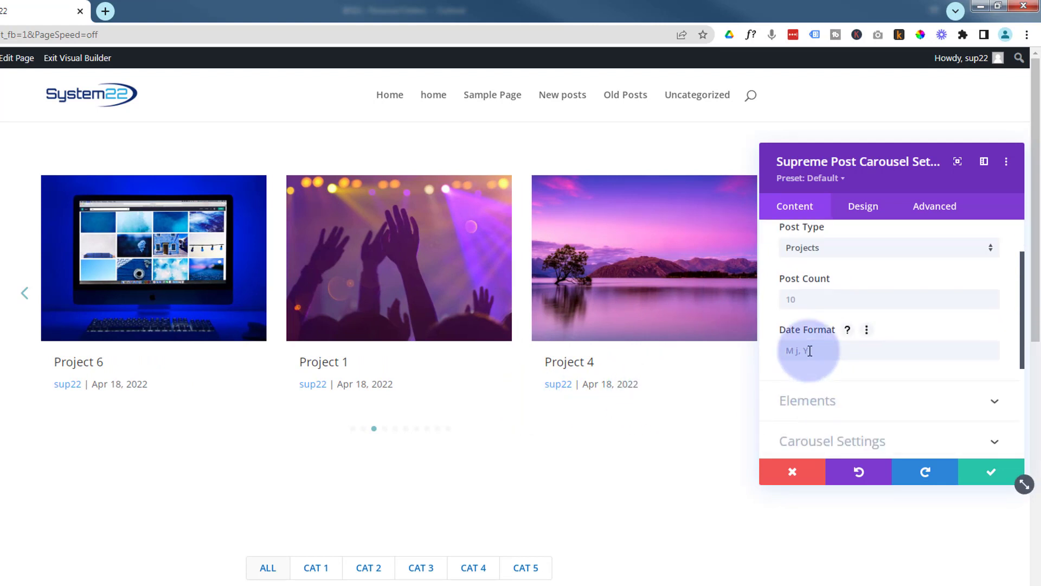
pyautogui.scroll(-2, 819, 350)
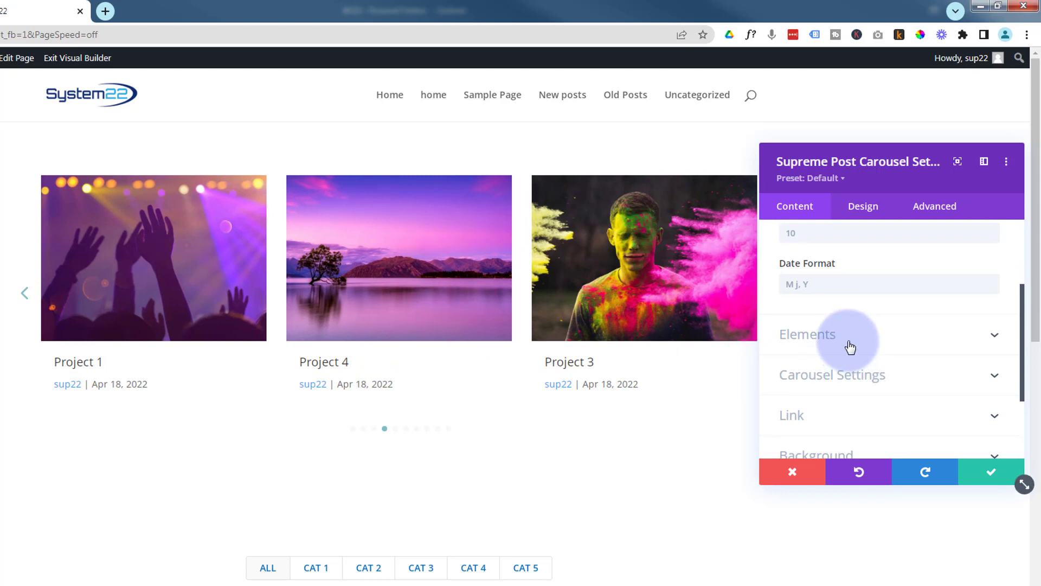
pyautogui.click(849, 342)
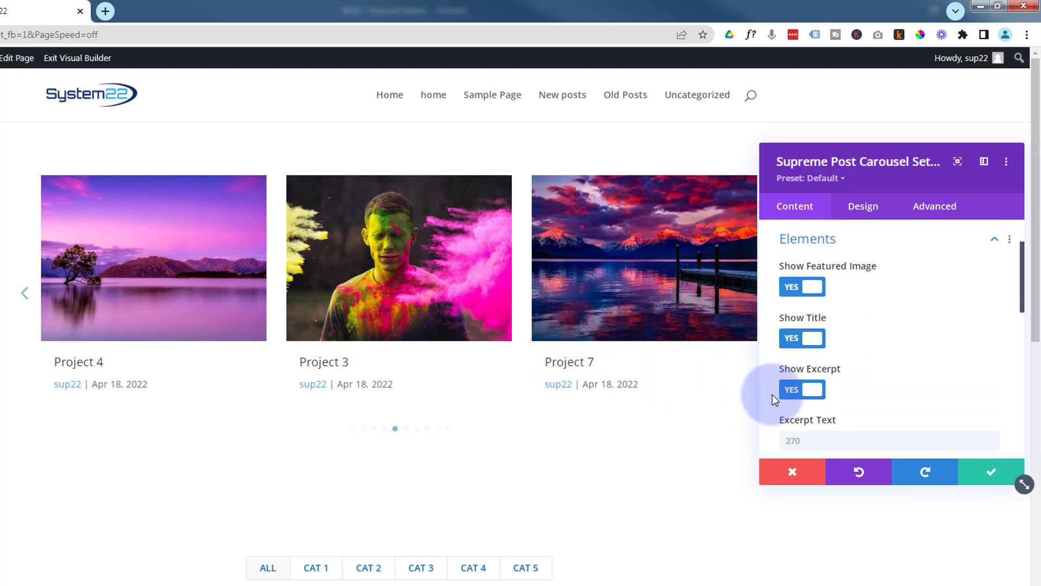
pyautogui.scroll(-3, 862, 373)
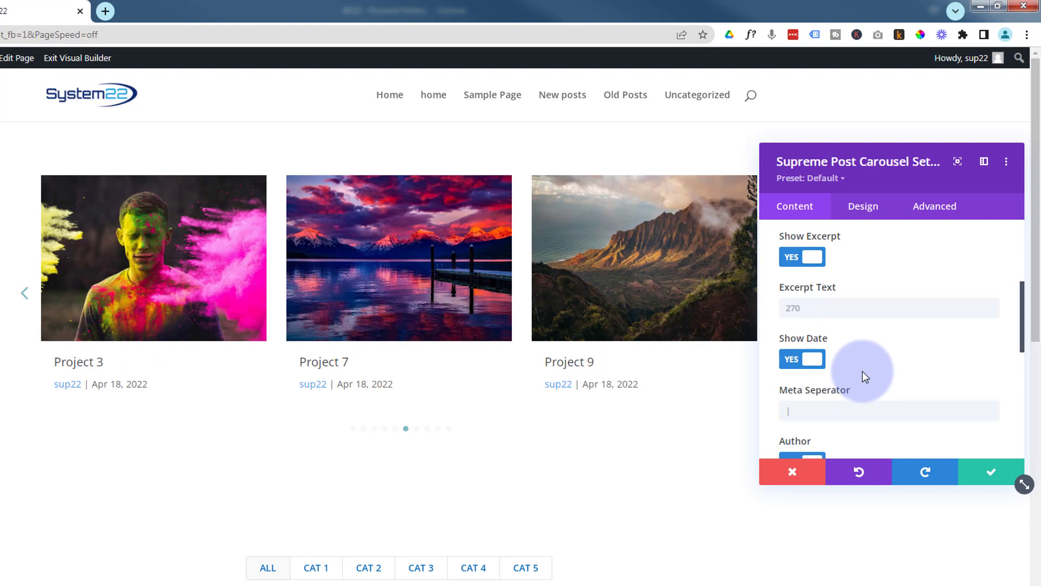
pyautogui.click(818, 260)
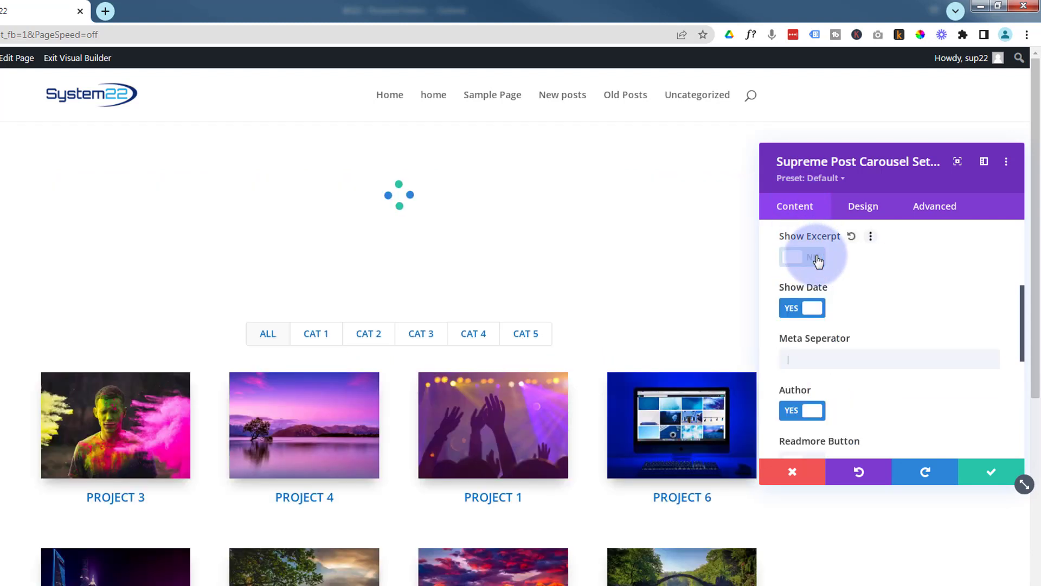
pyautogui.click(810, 316)
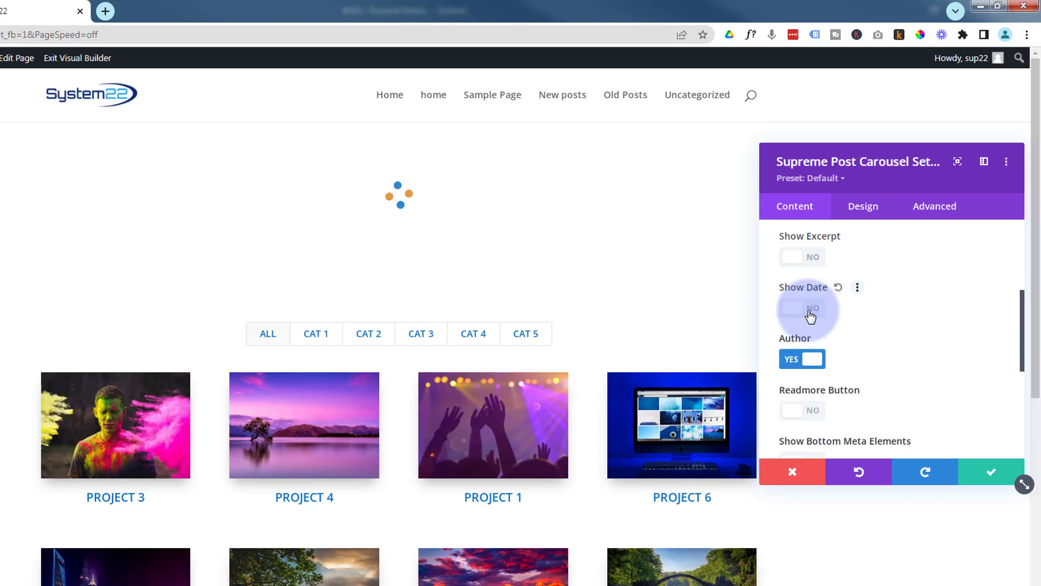
pyautogui.click(812, 360)
# - Set the Carousel Effect to Flip in the carousel settings
pyautogui.scroll(-3, 860, 353)
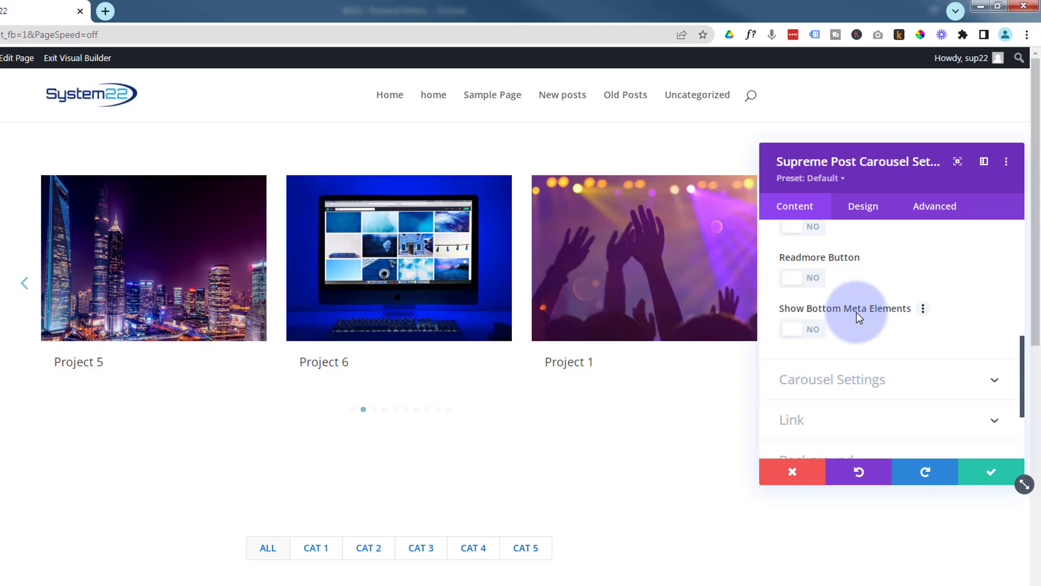
pyautogui.scroll(-2, 857, 313)
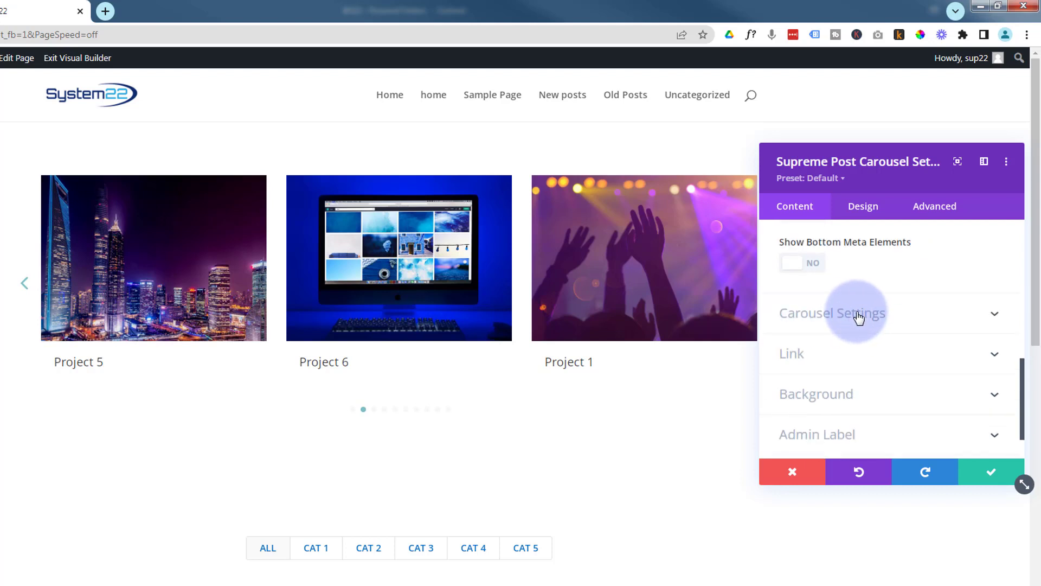
pyautogui.click(859, 316)
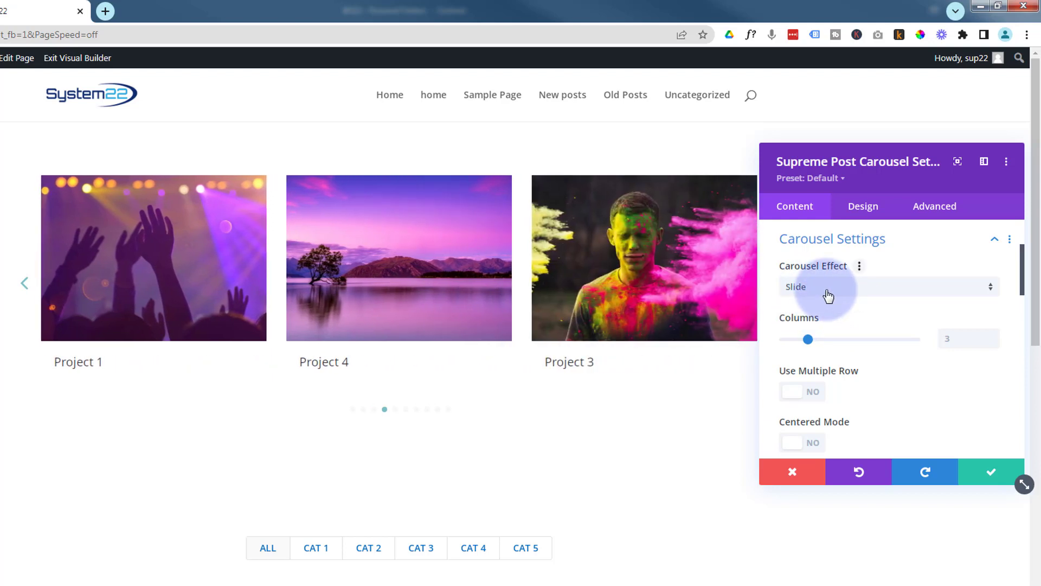
pyautogui.click(828, 296)
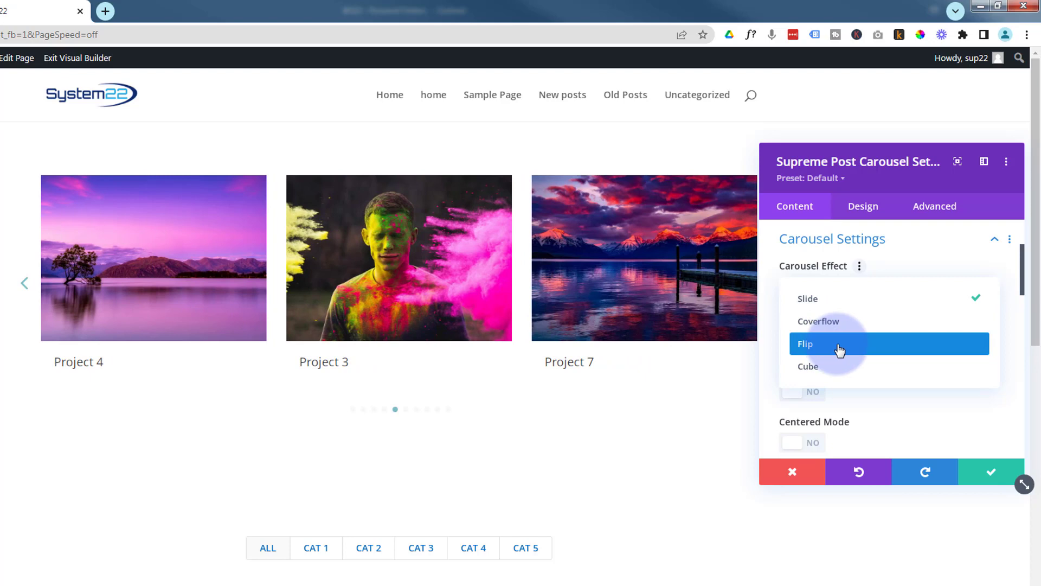
pyautogui.click(839, 351)
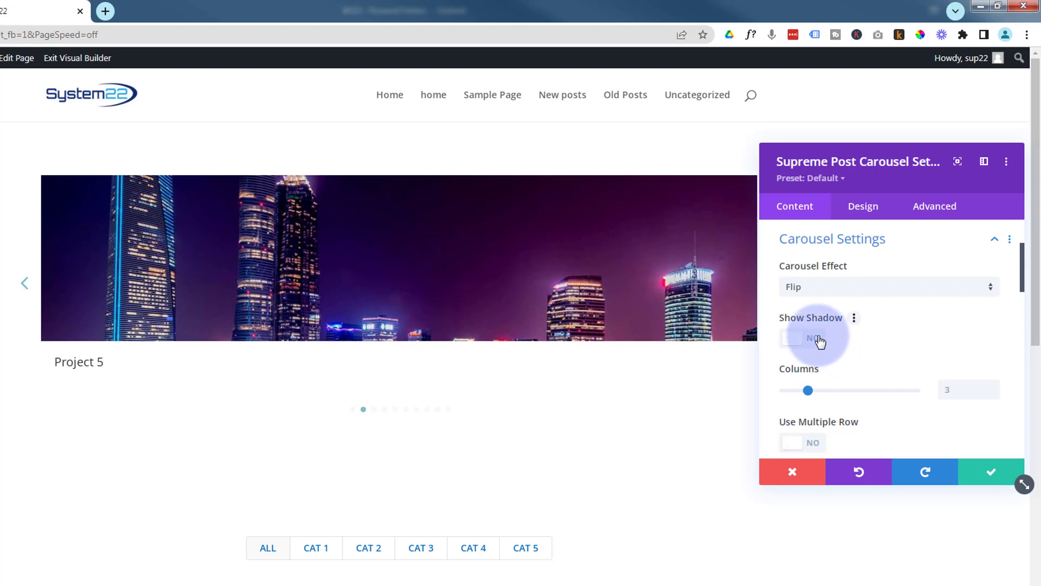
# - Change the Carousel Effect, trying Cube first and settling on Coverflow
pyautogui.click(818, 289)
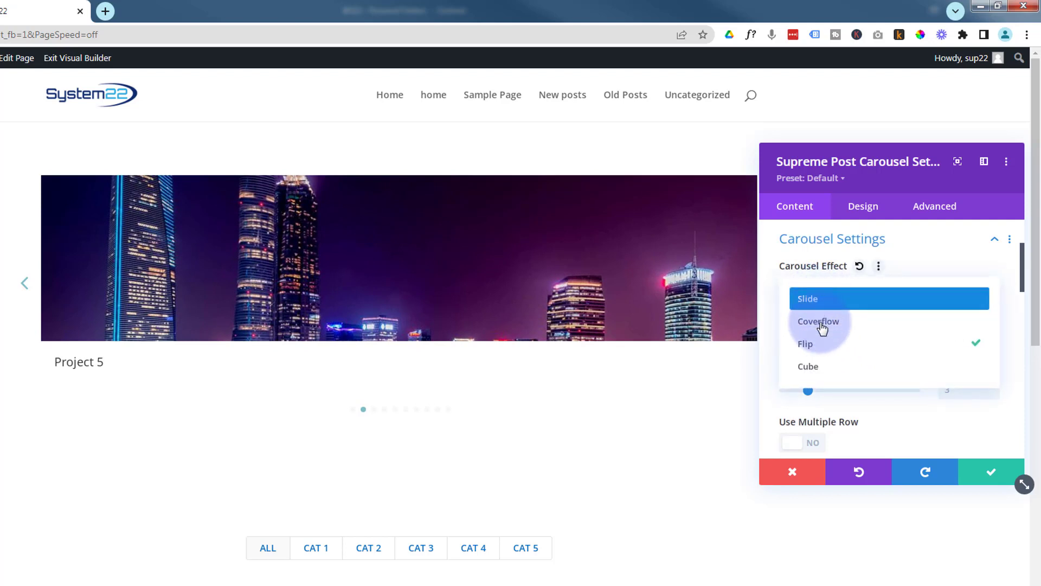
pyautogui.click(825, 369)
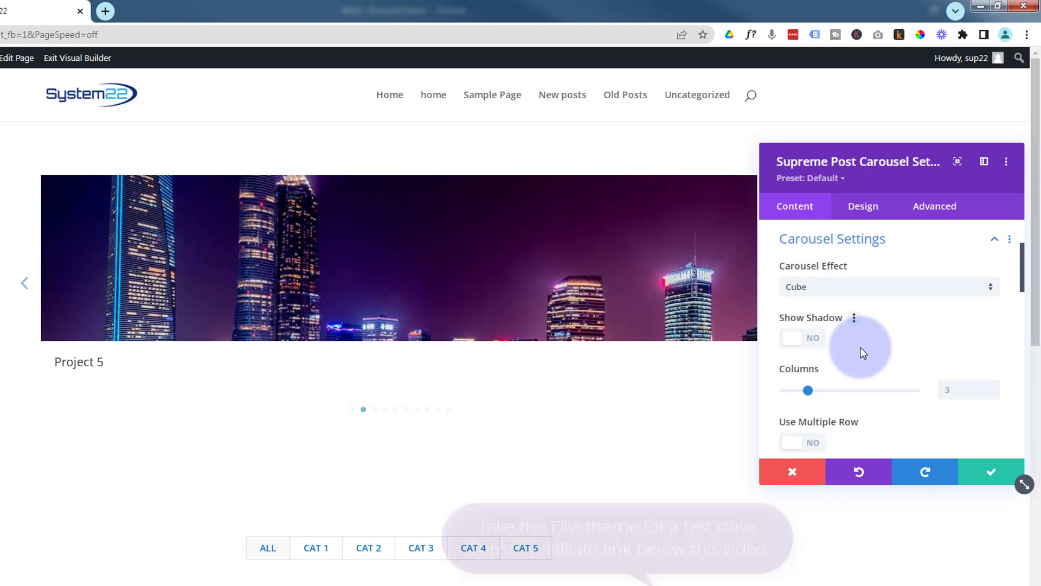
pyautogui.click(831, 289)
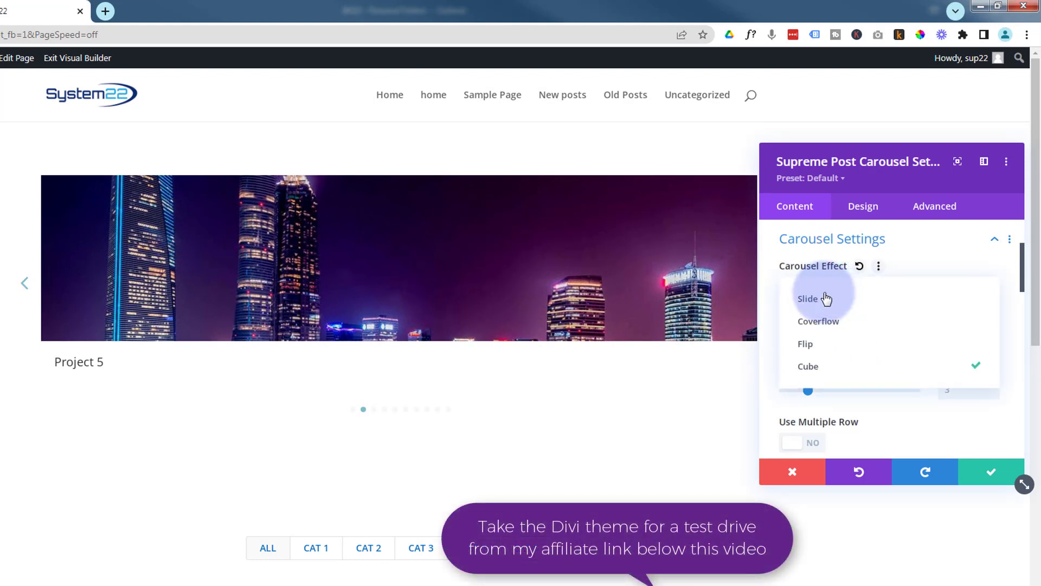
pyautogui.click(820, 323)
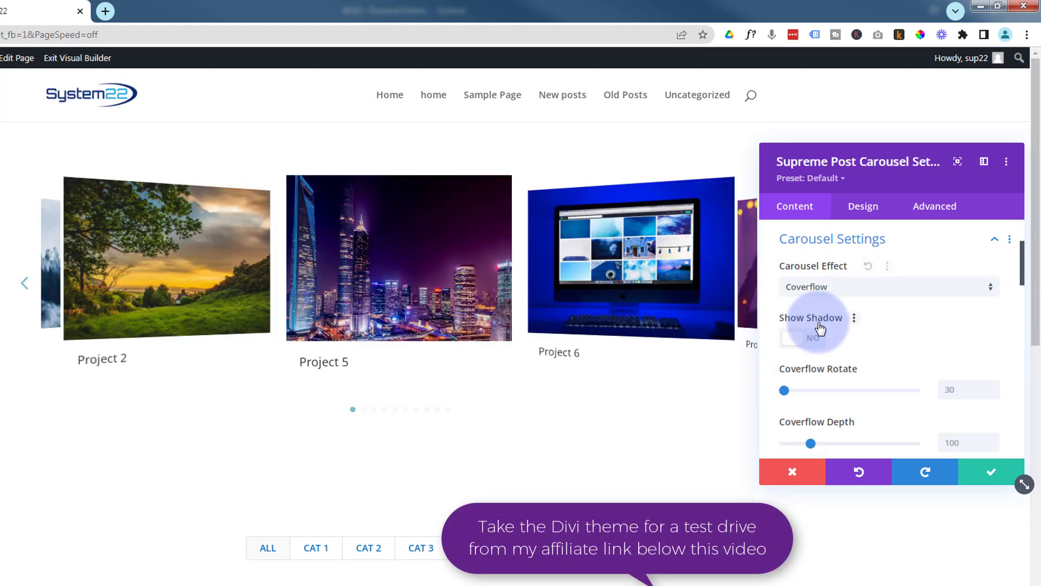
# - Turn on Show Shadow for the carousel
pyautogui.moveTo(851, 179); pyautogui.dragTo(882, 323)
pyautogui.moveTo(884, 287); pyautogui.dragTo(872, 209)
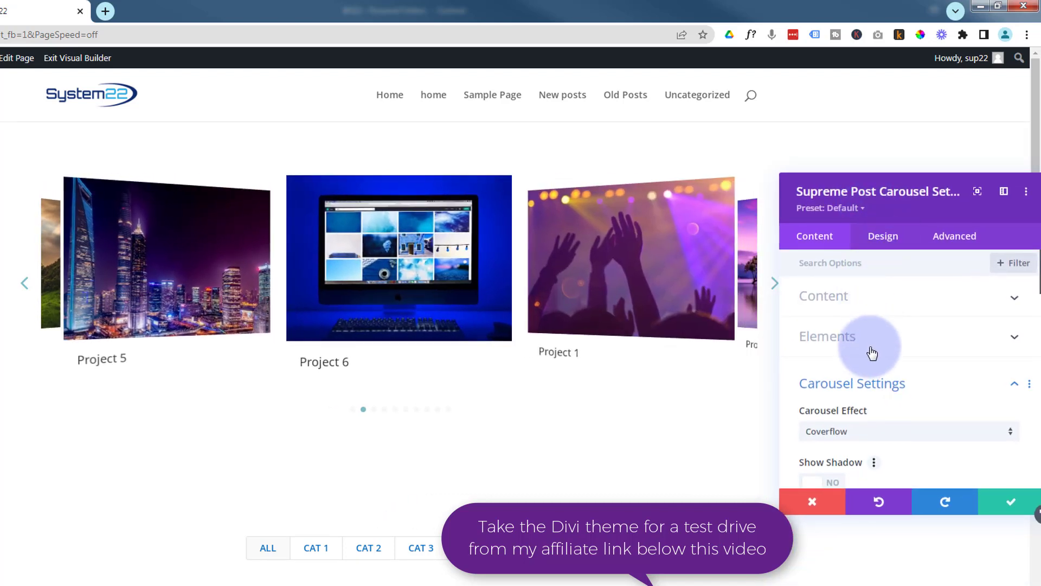
pyautogui.scroll(-3, 871, 350)
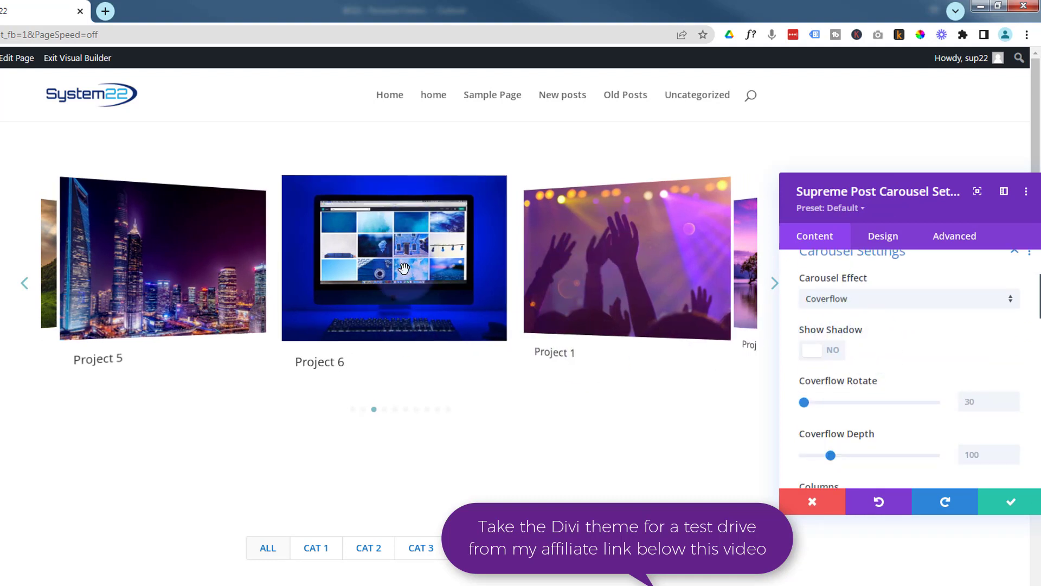
pyautogui.click(831, 352)
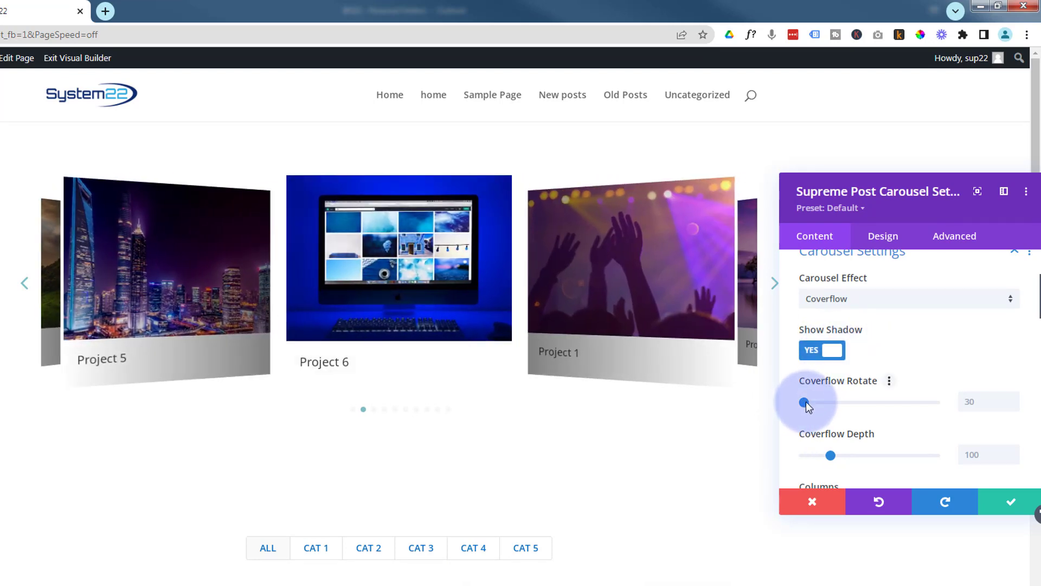
# - Set the Coverflow Depth slider to 302
pyautogui.moveTo(805, 403)
pyautogui.mouseDown()
pyautogui.moveTo(826, 402)
pyautogui.moveTo(805, 402)
pyautogui.mouseUp()
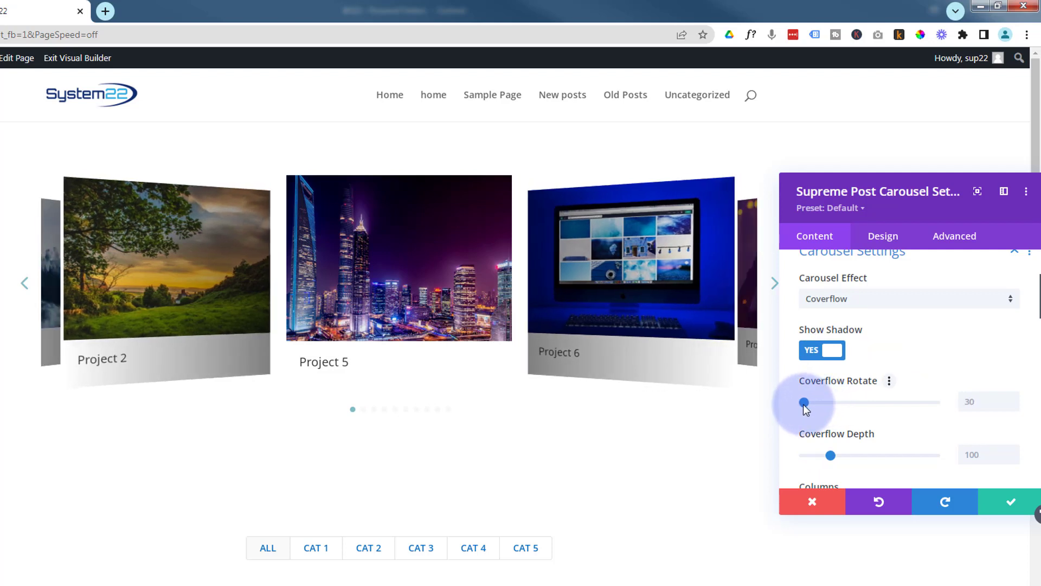
pyautogui.scroll(-1, 821, 423)
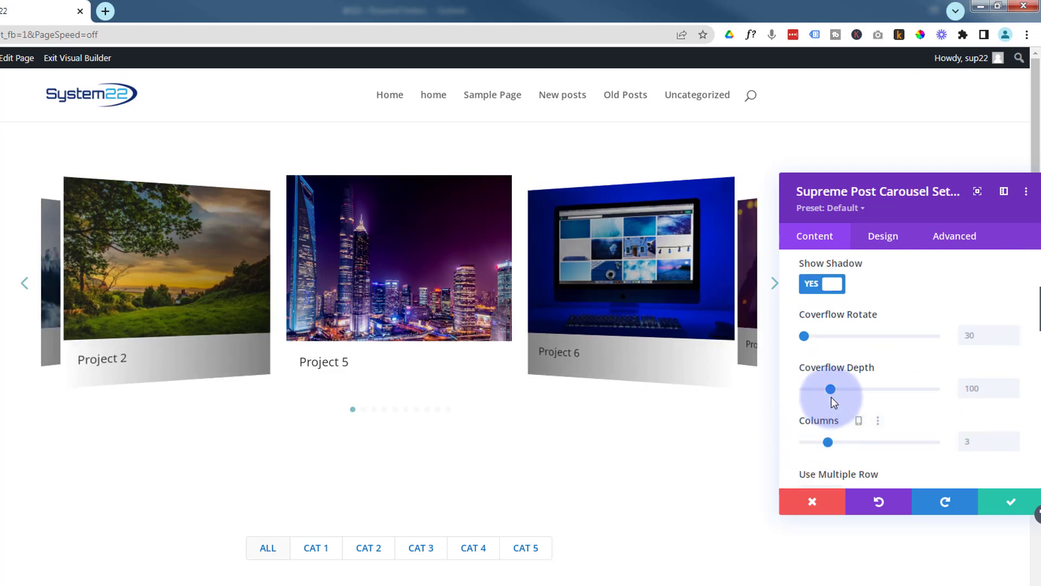
pyautogui.moveTo(840, 389); pyautogui.dragTo(884, 387)
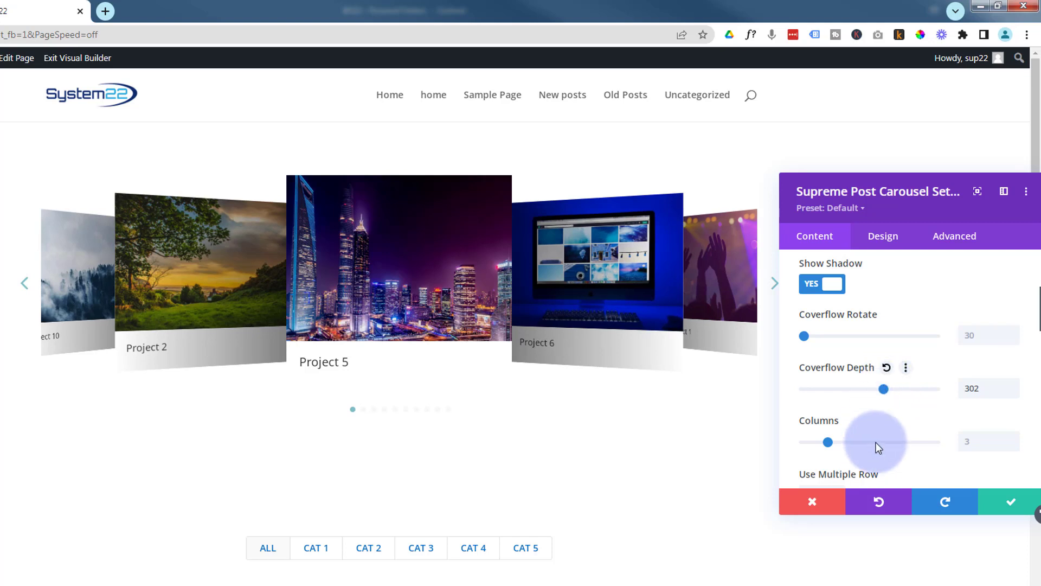
# - Set the carousel Spacing to 24
pyautogui.scroll(-1, 873, 423)
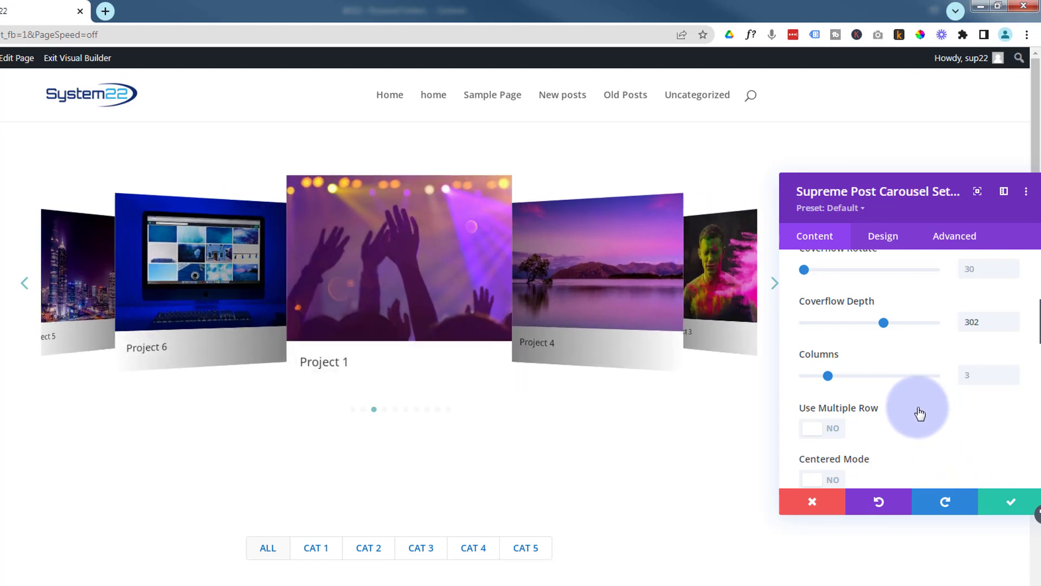
pyautogui.scroll(-1, 918, 414)
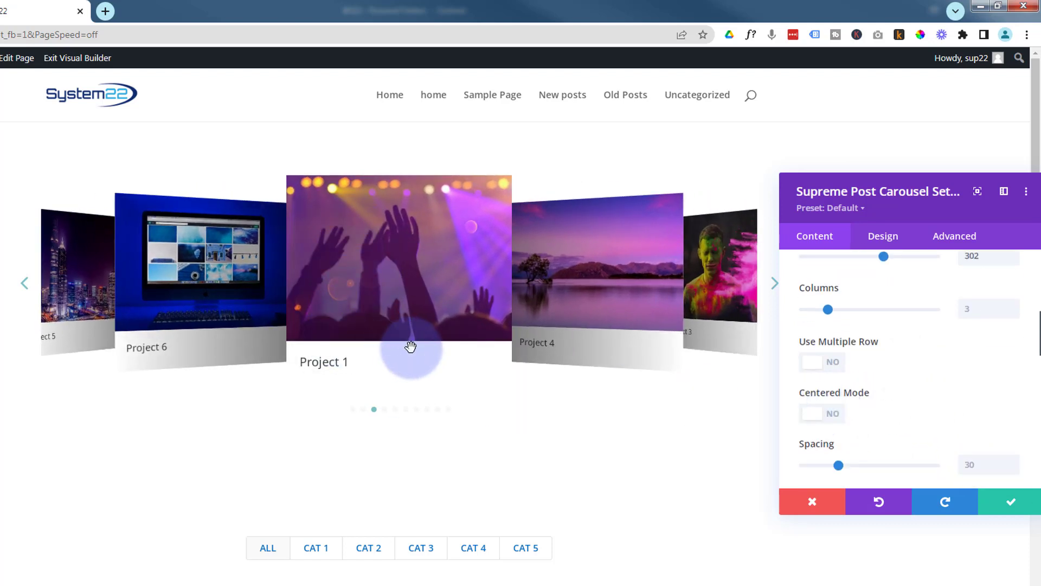
pyautogui.scroll(-2, 936, 392)
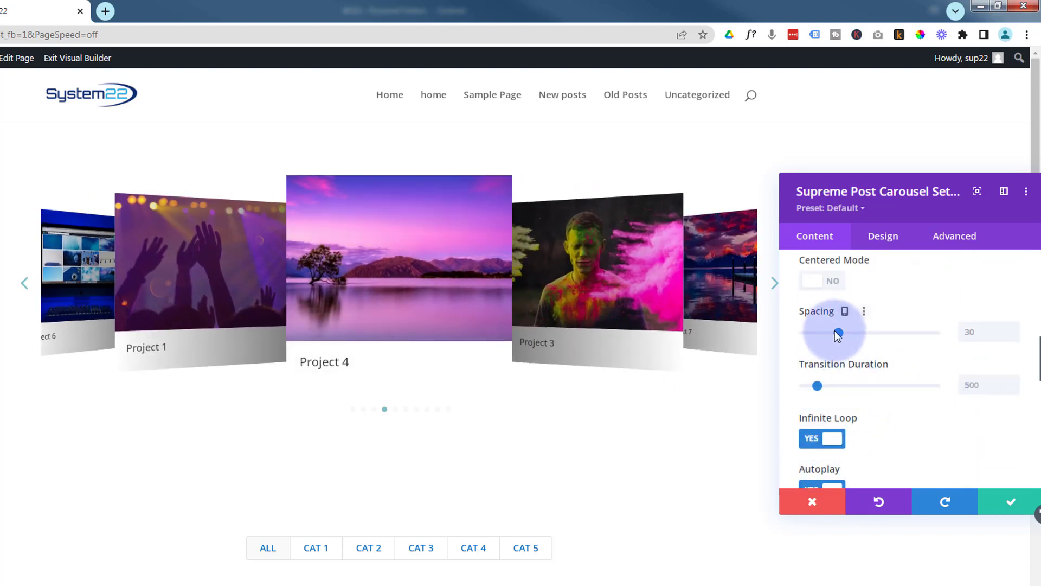
pyautogui.click(806, 333)
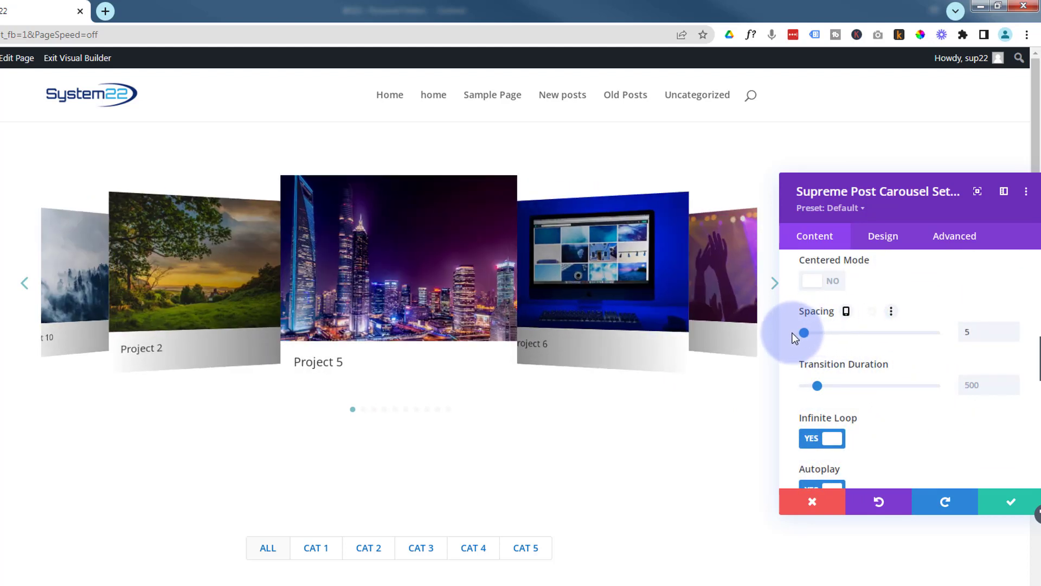
pyautogui.moveTo(810, 333); pyautogui.dragTo(827, 330)
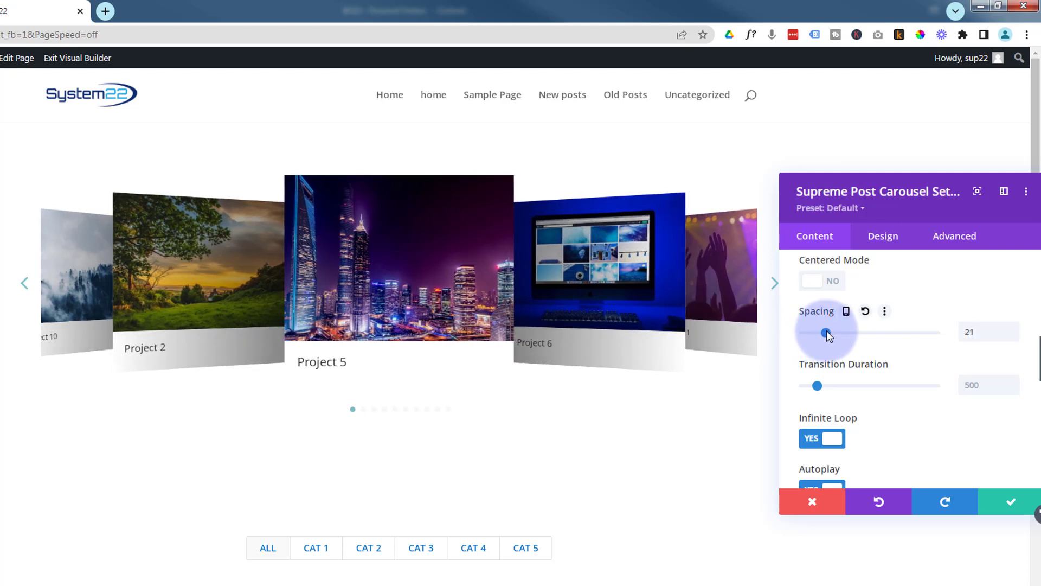
pyautogui.rightClick(827, 330)
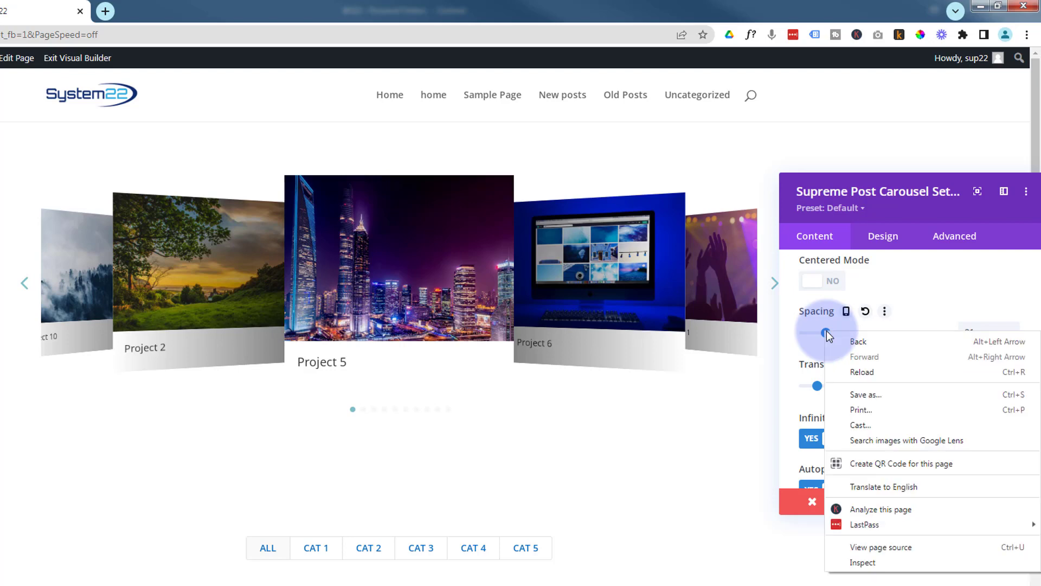
pyautogui.click(830, 331)
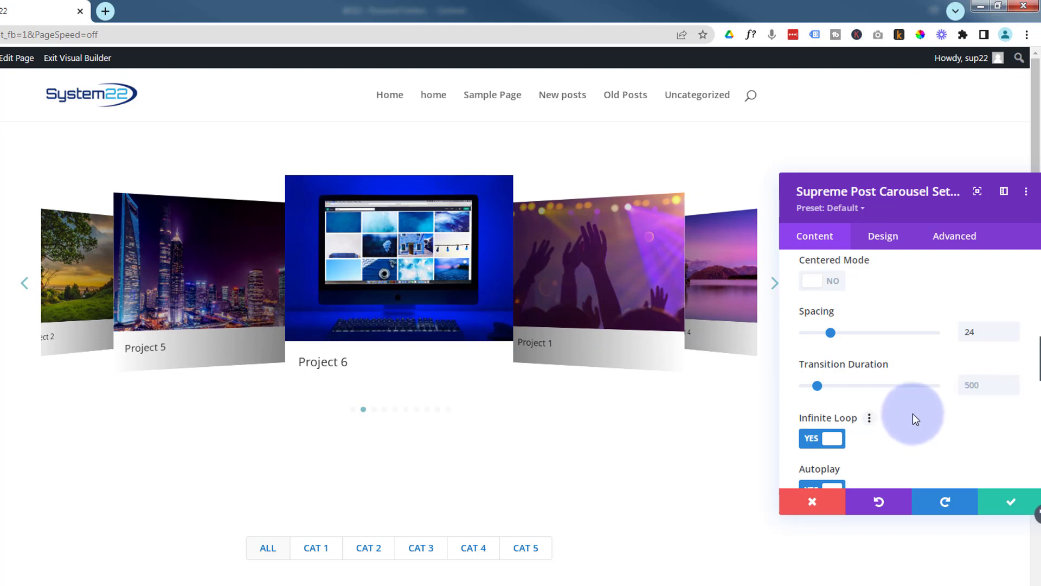
# - Set the Autoplay Speed to 3000 and turn on Pause on Hover
pyautogui.scroll(-1, 913, 414)
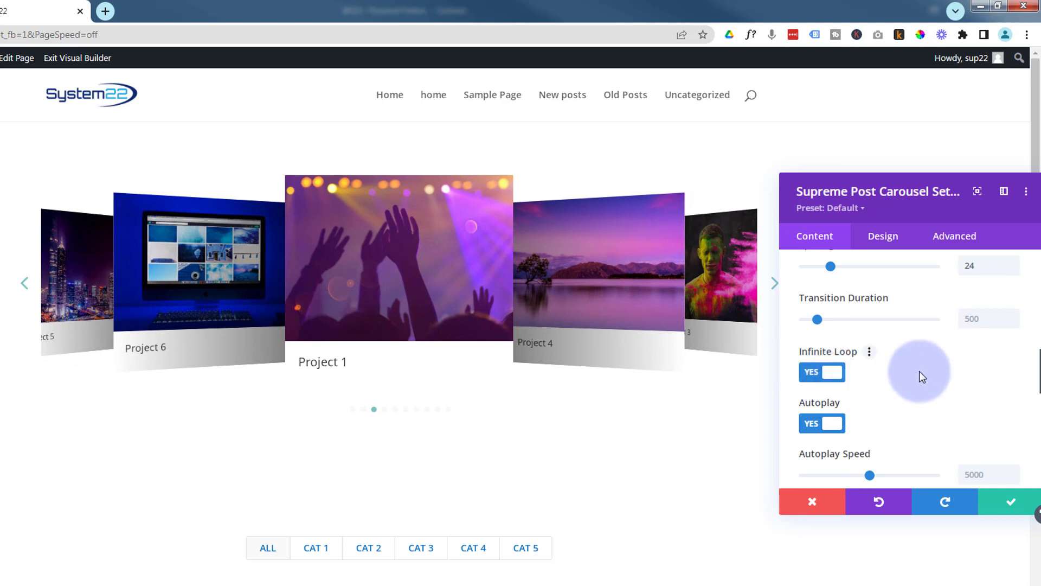
pyautogui.scroll(-1, 920, 371)
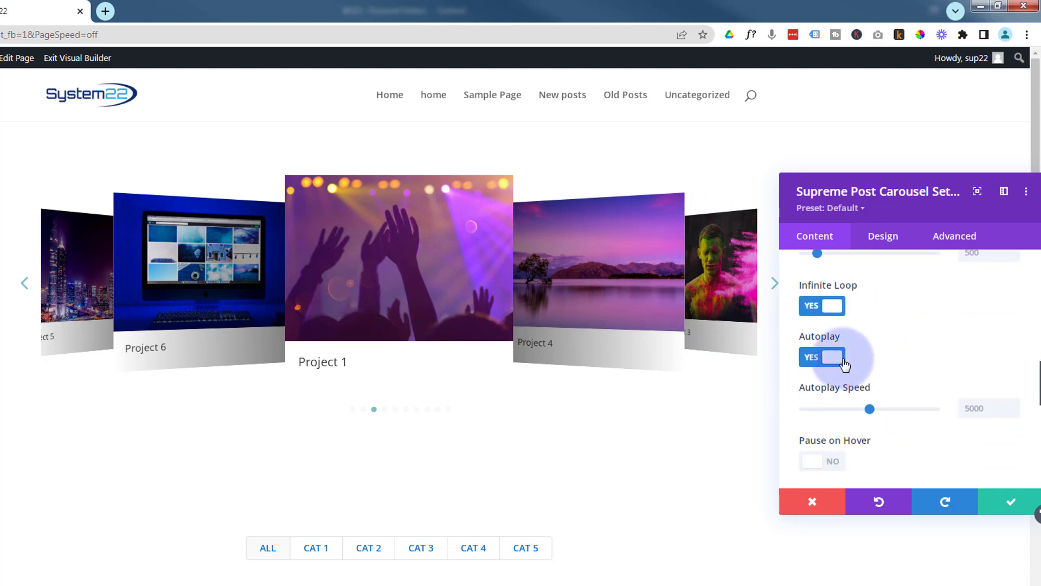
pyautogui.click(966, 408)
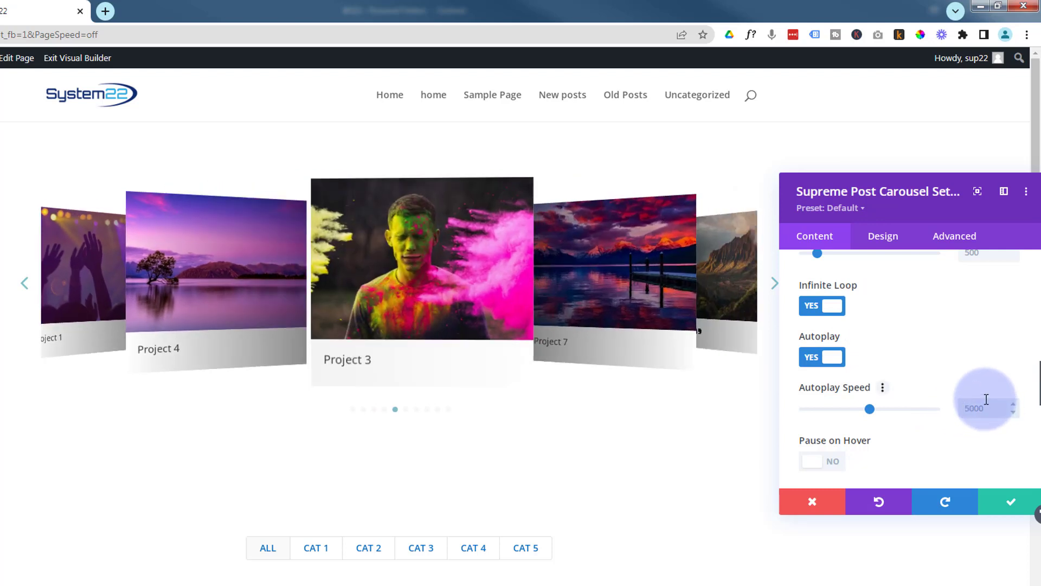
pyautogui.write('3000')
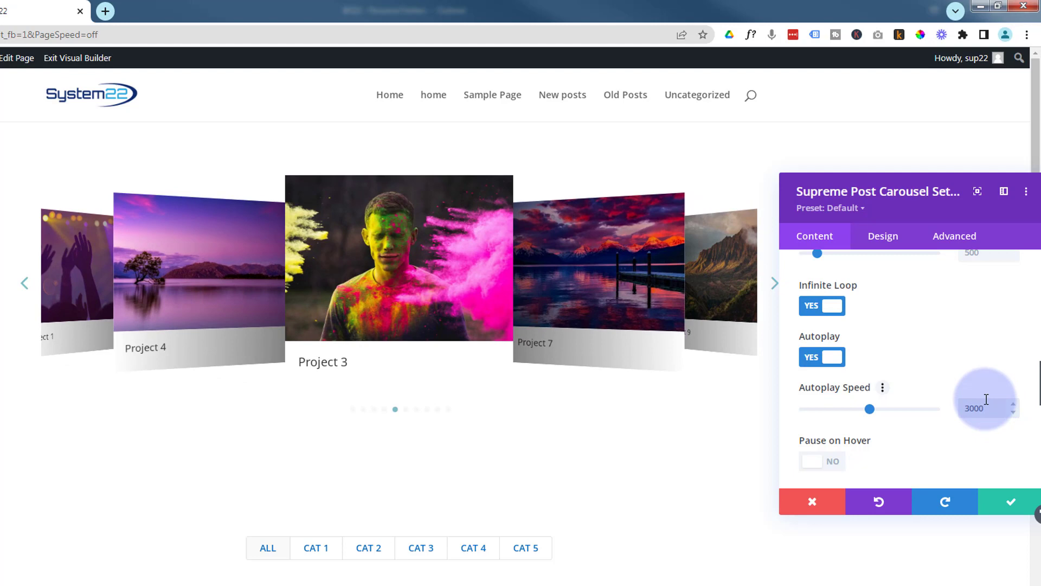
pyautogui.scroll(-2, 890, 425)
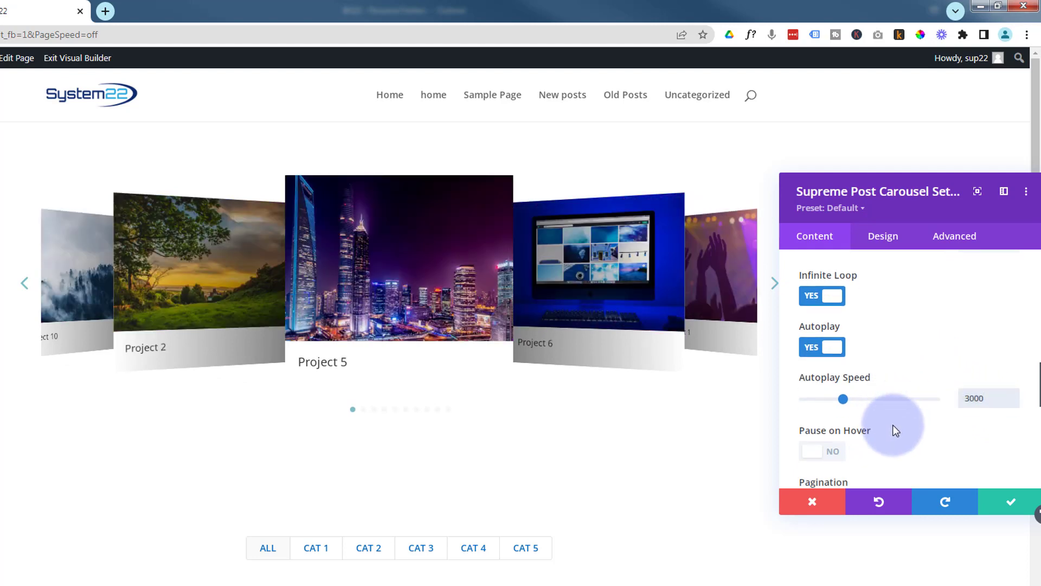
pyautogui.click(834, 401)
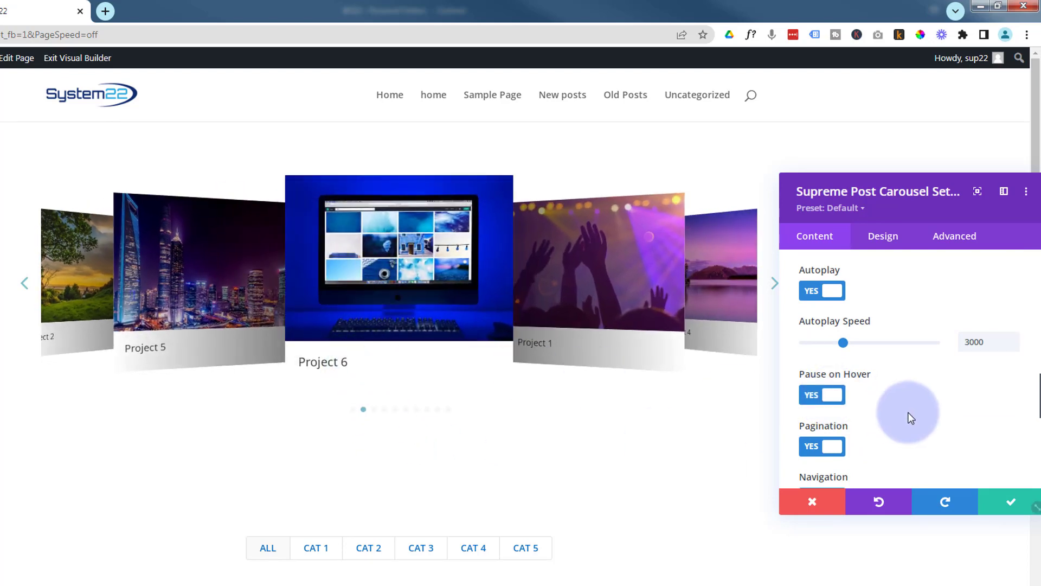
# - Review the remaining carousel options for navigation, height, dragging and cursor
pyautogui.scroll(-2, 934, 398)
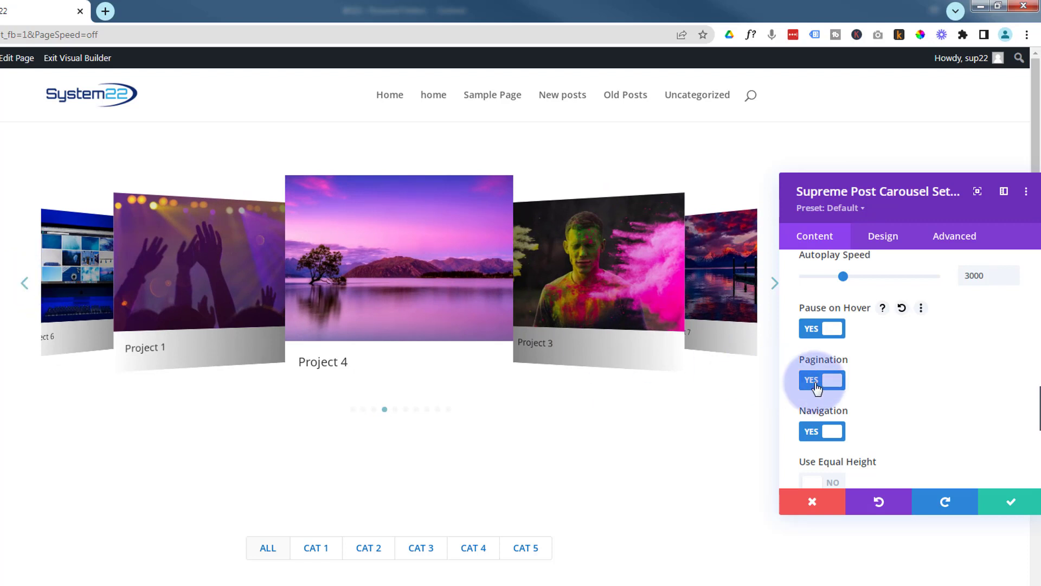
pyautogui.scroll(-1, 886, 372)
pyautogui.scroll(-1, 892, 376)
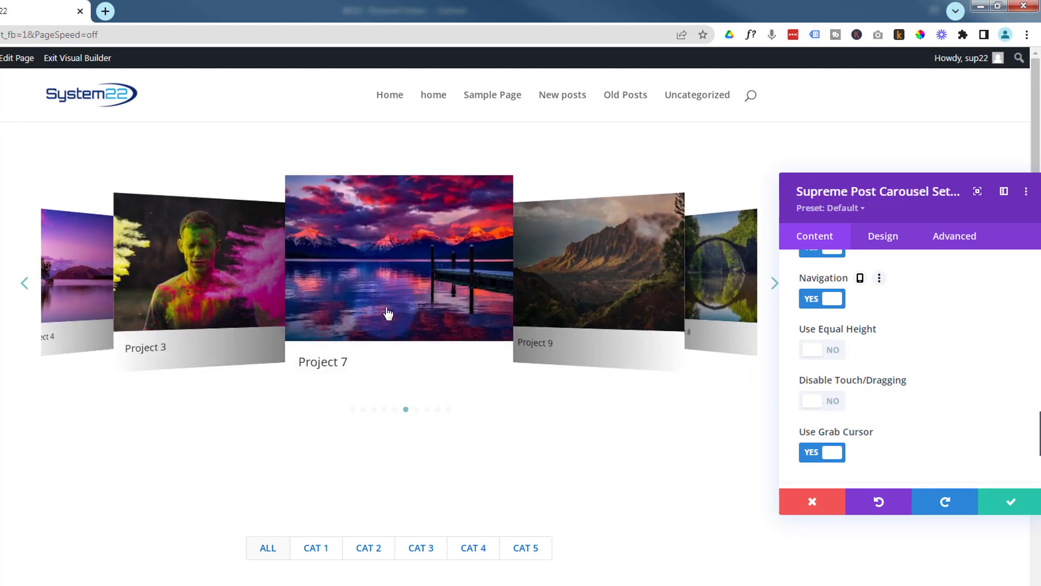
pyautogui.click(850, 347)
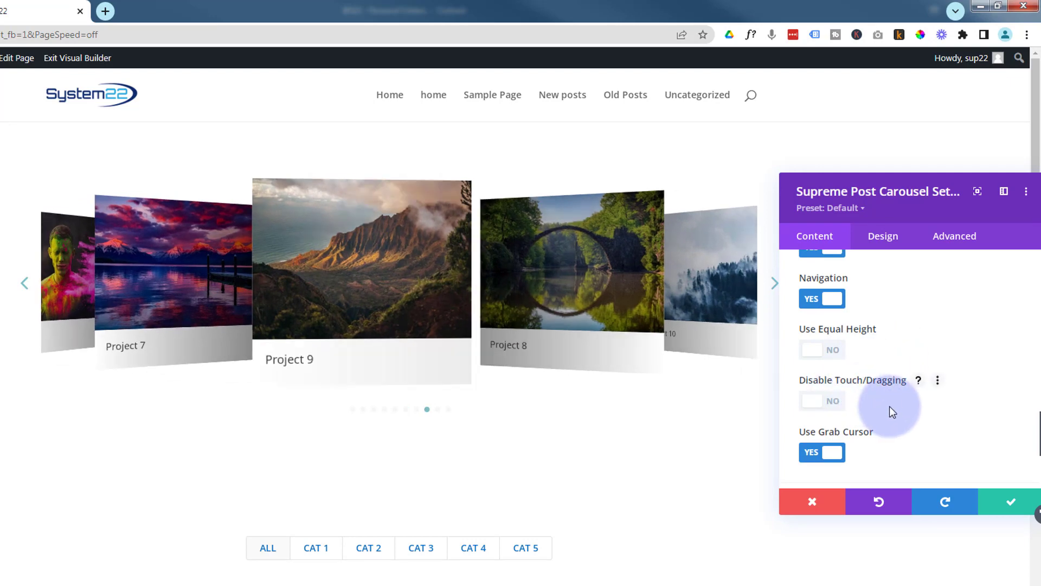
pyautogui.scroll(-1, 890, 411)
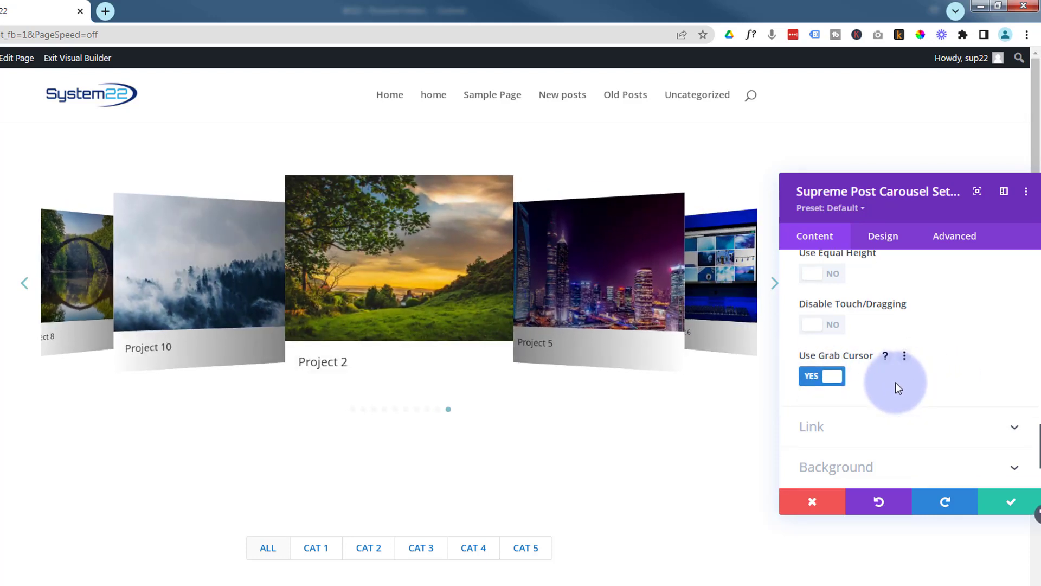
pyautogui.scroll(-2, 799, 342)
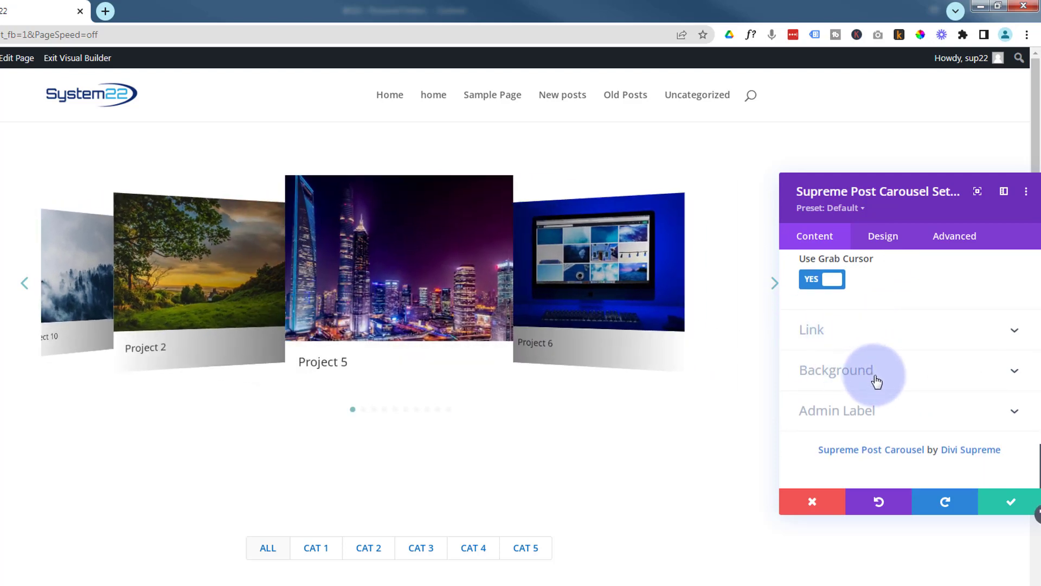
pyautogui.scroll(6, 864, 423)
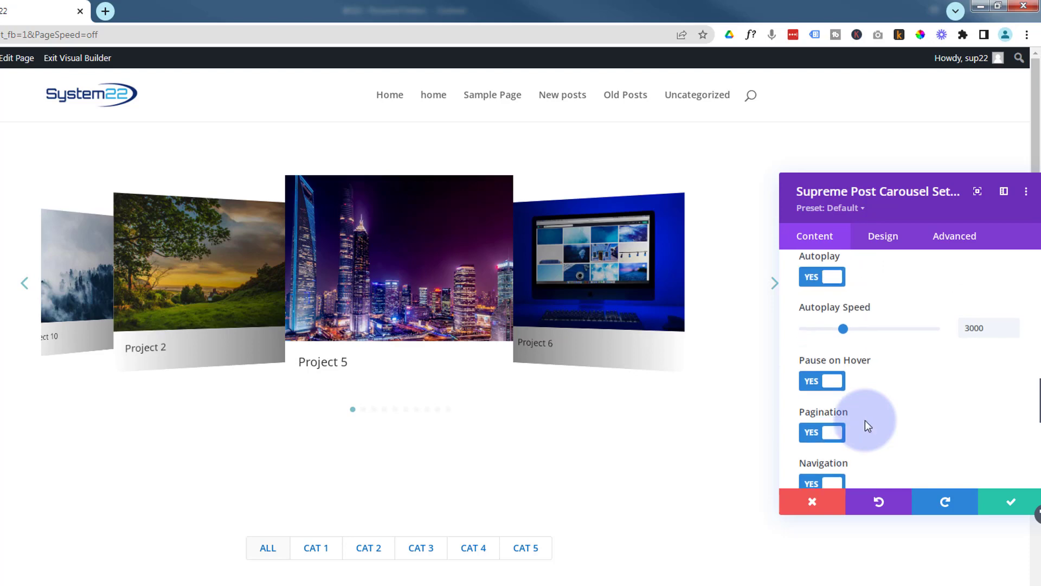
pyautogui.scroll(2, 865, 421)
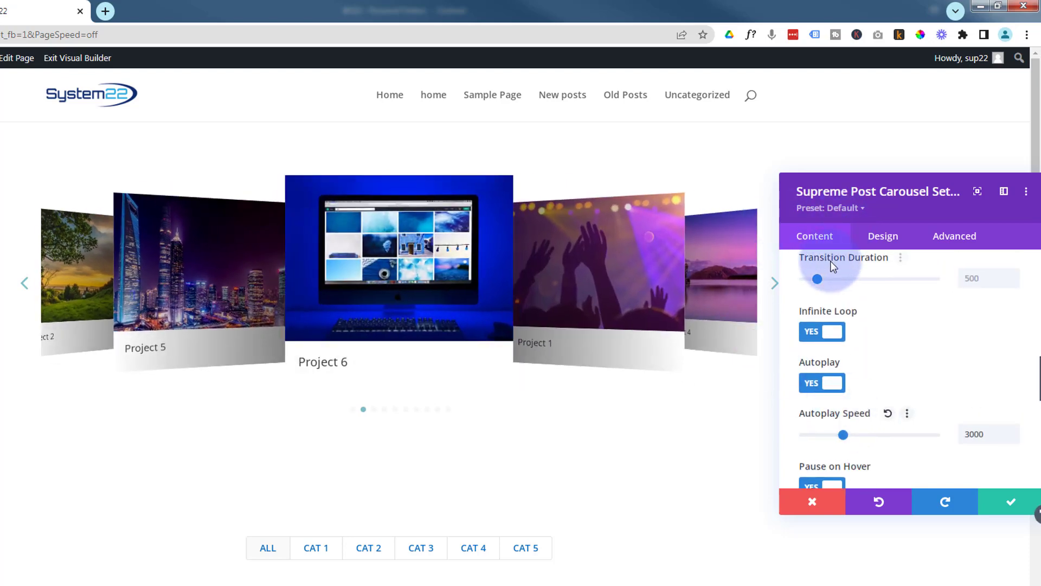
# - Give the post items a 3px bottom border in blue #0c71c3
pyautogui.click(890, 241)
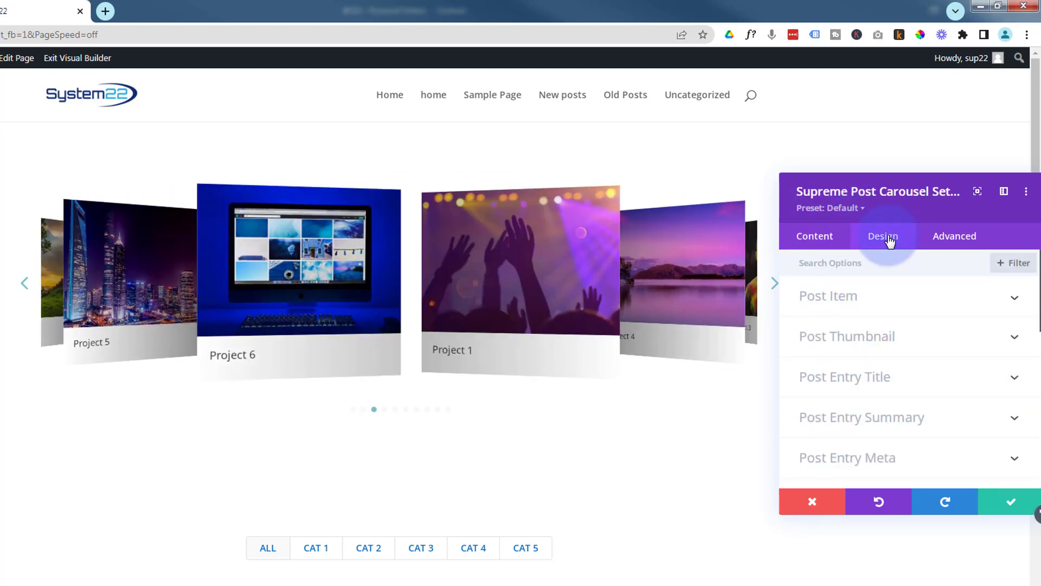
pyautogui.click(881, 306)
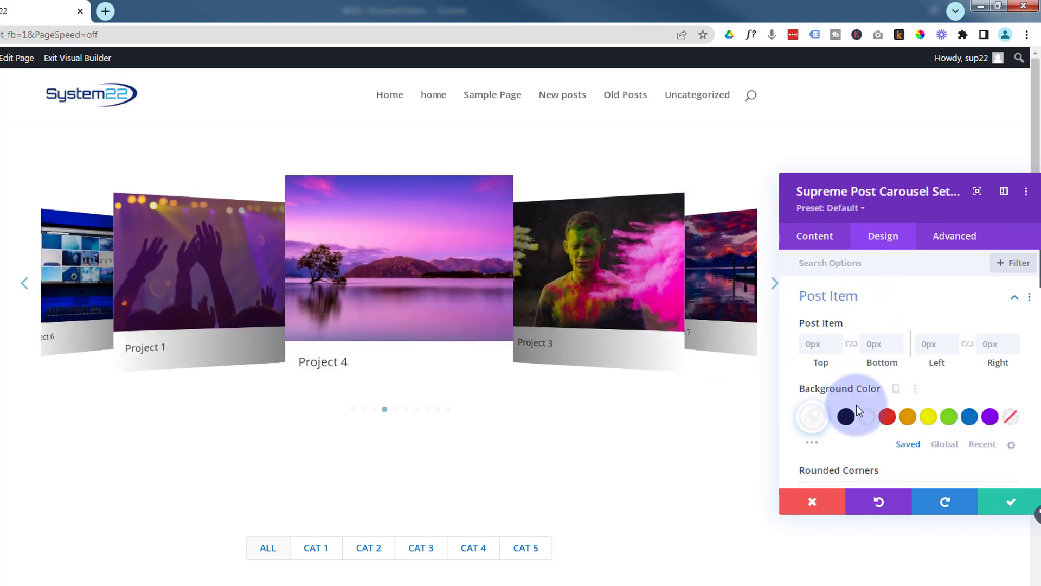
pyautogui.scroll(-1, 857, 405)
pyautogui.scroll(-2, 858, 404)
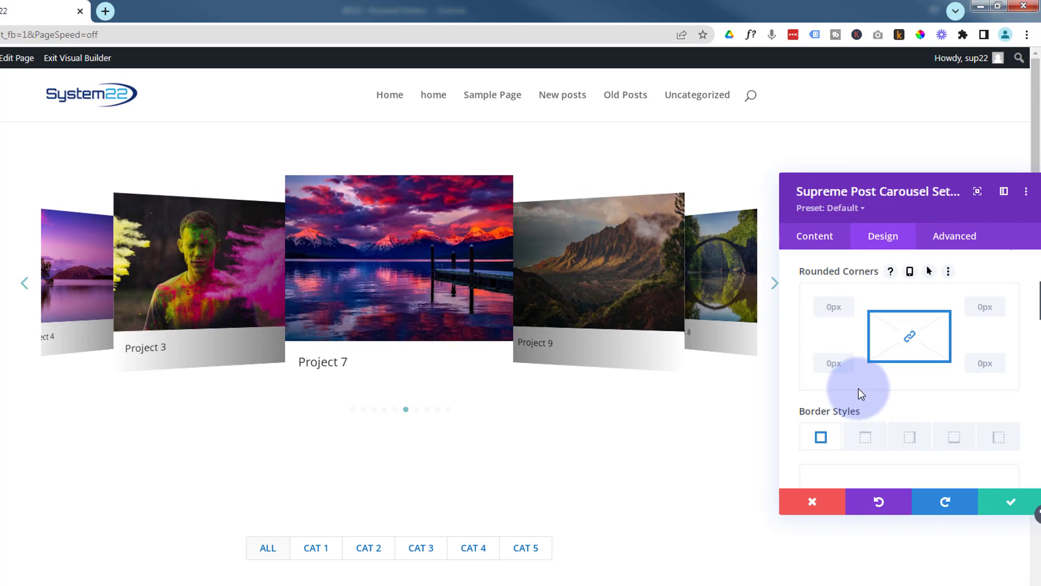
pyautogui.scroll(-1, 858, 388)
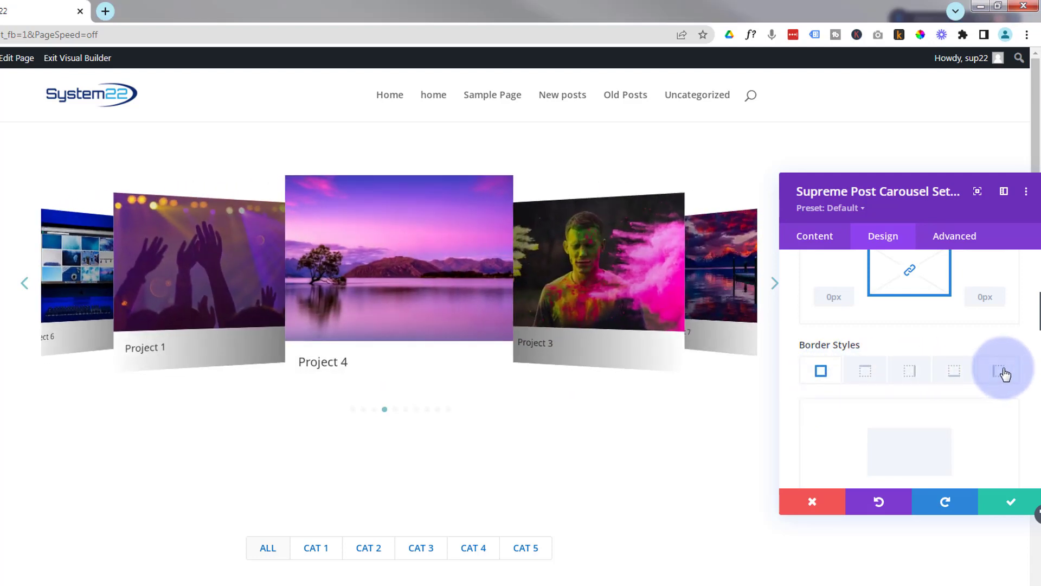
pyautogui.click(954, 371)
pyautogui.scroll(-2, 944, 418)
pyautogui.scroll(-3, 945, 418)
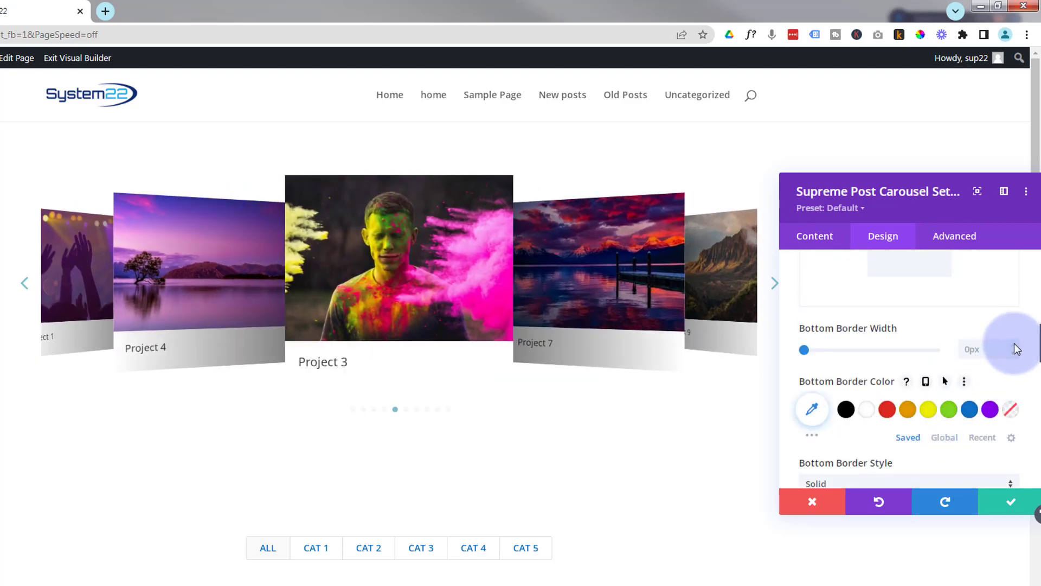
pyautogui.click(1013, 345)
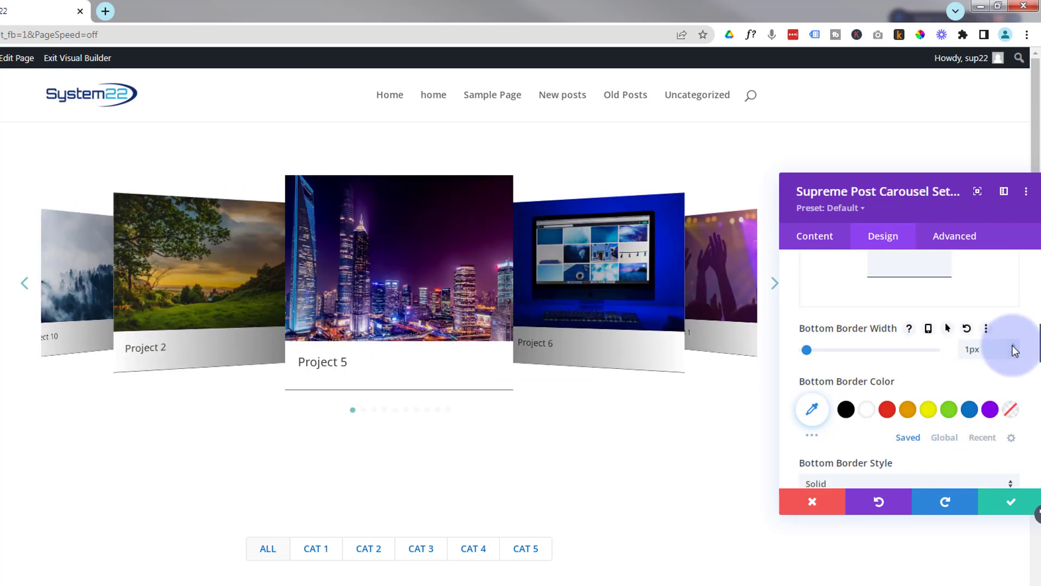
pyautogui.click(1013, 344)
pyautogui.click(1016, 349)
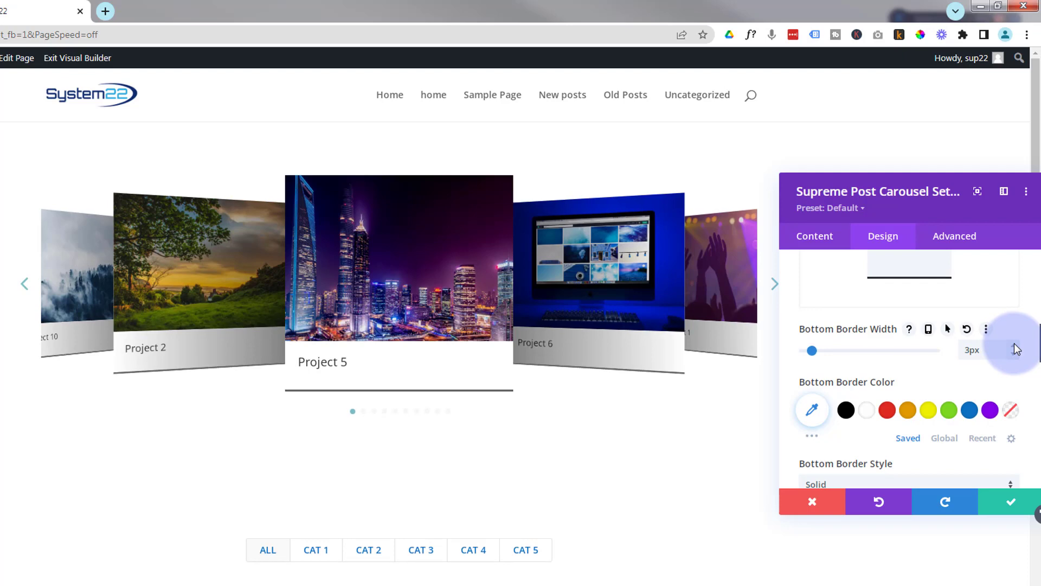
pyautogui.click(971, 410)
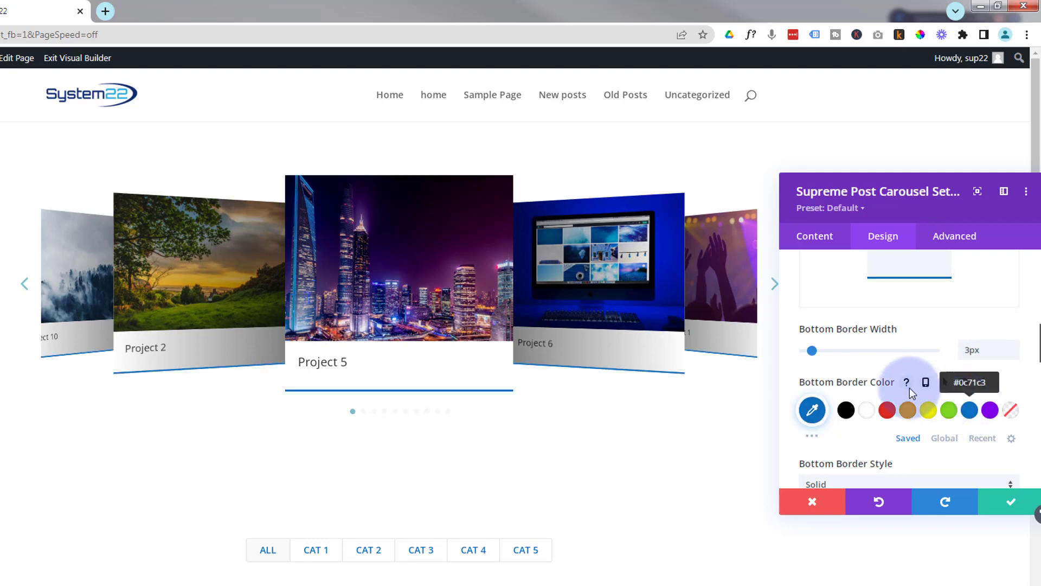
# - Apply the fourth box shadow preset to the post items
pyautogui.scroll(-3, 864, 382)
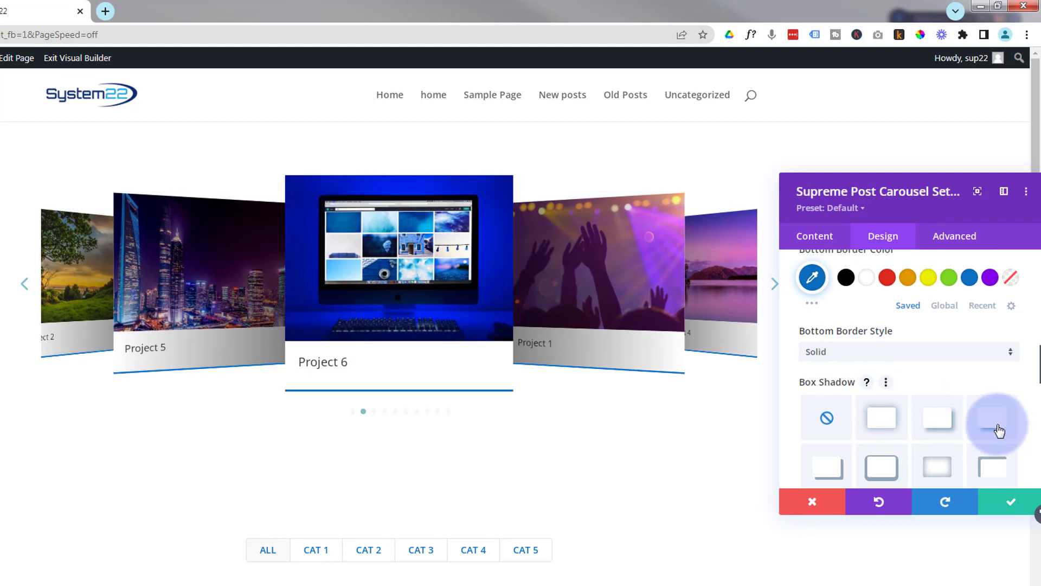
pyautogui.click(999, 431)
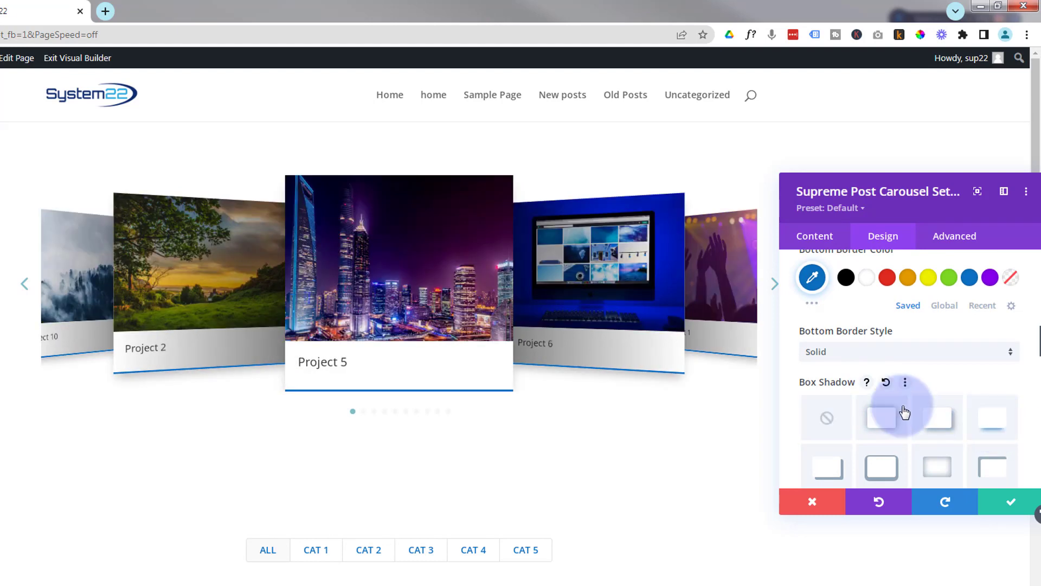
pyautogui.scroll(-8, 856, 394)
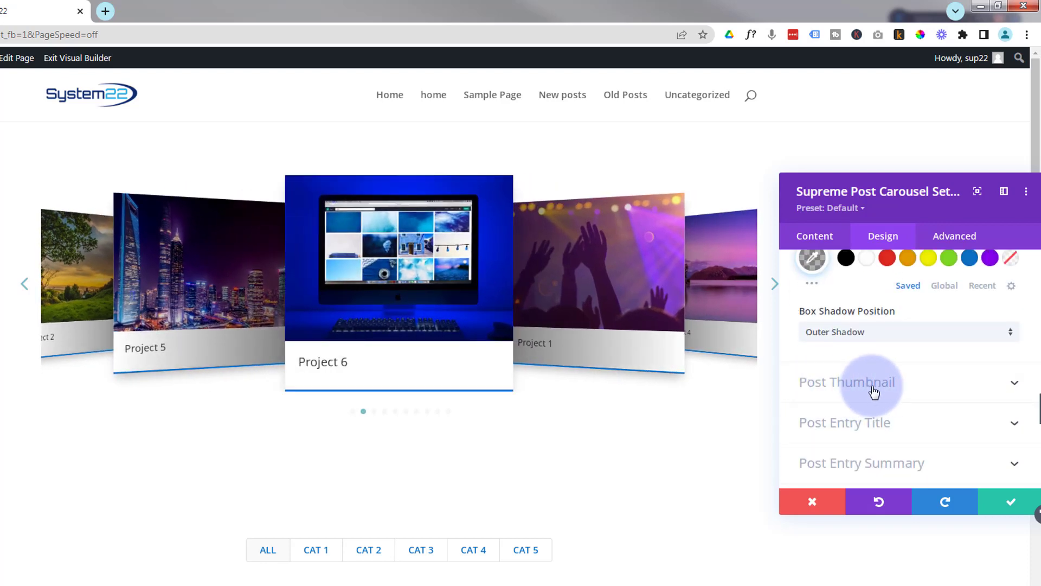
pyautogui.click(898, 386)
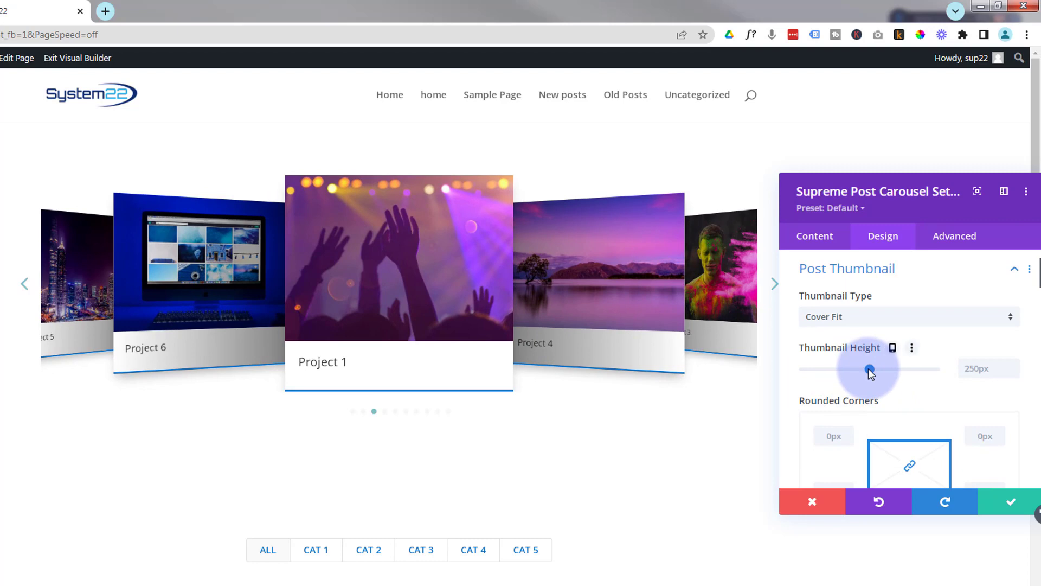
pyautogui.moveTo(857, 369)
pyautogui.mouseDown()
pyautogui.moveTo(823, 371)
pyautogui.moveTo(877, 368)
pyautogui.mouseUp()
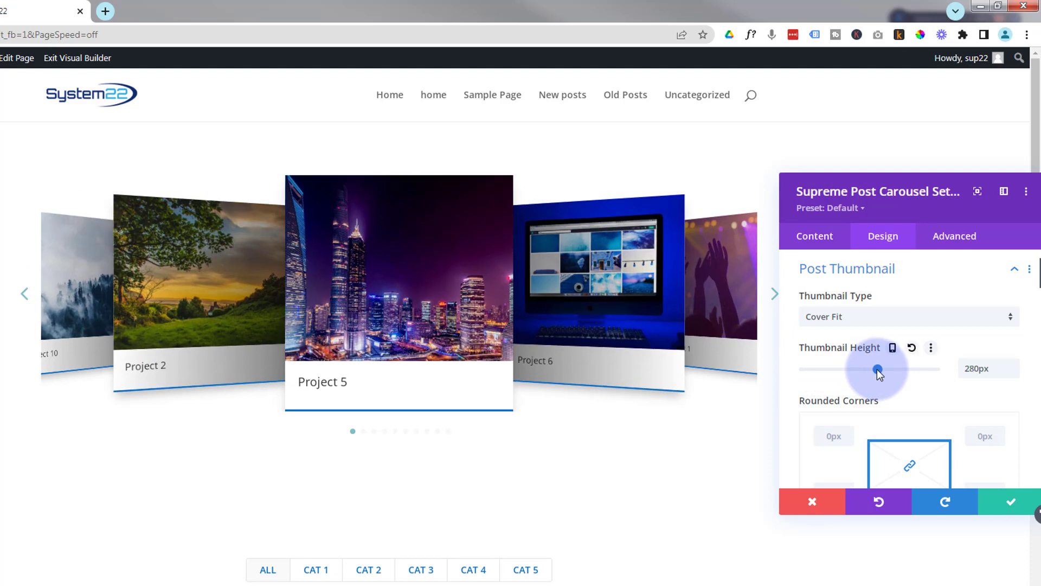
pyautogui.moveTo(995, 367); pyautogui.dragTo(955, 370)
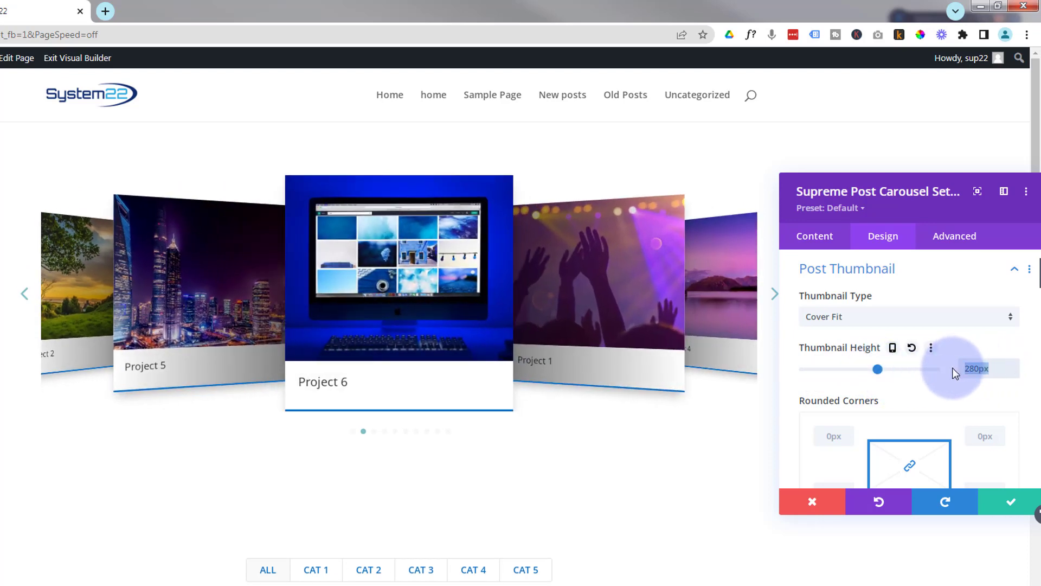
pyautogui.press('BackSpace')
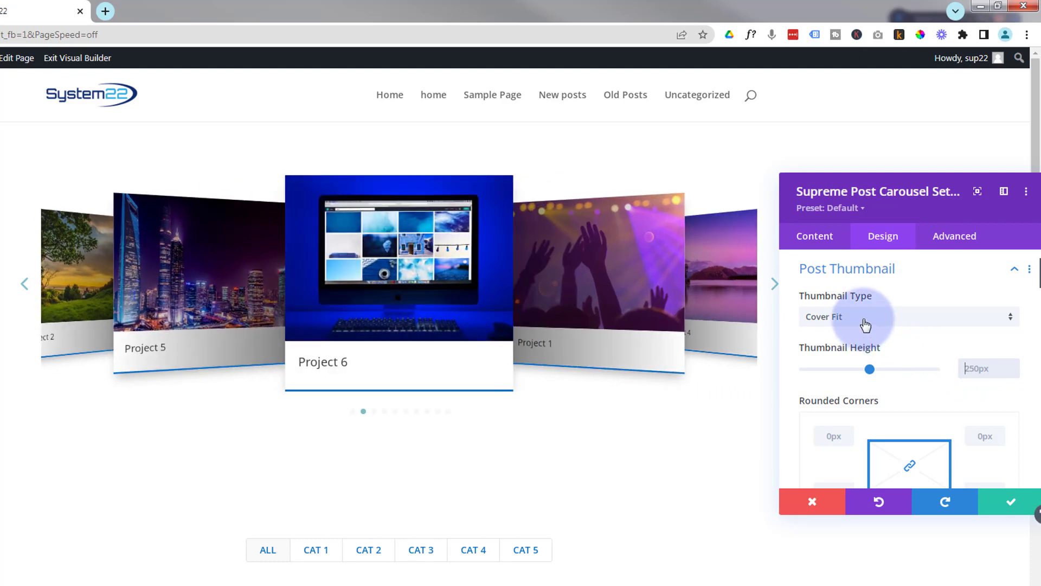
# - Set the post thumbnail type to Contain
pyautogui.click(866, 322)
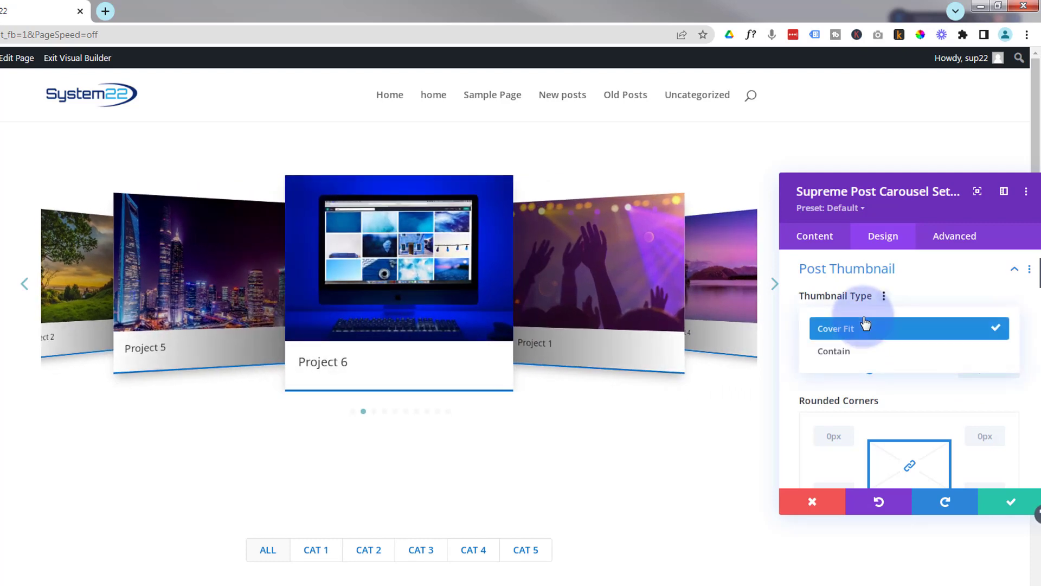
pyautogui.click(850, 354)
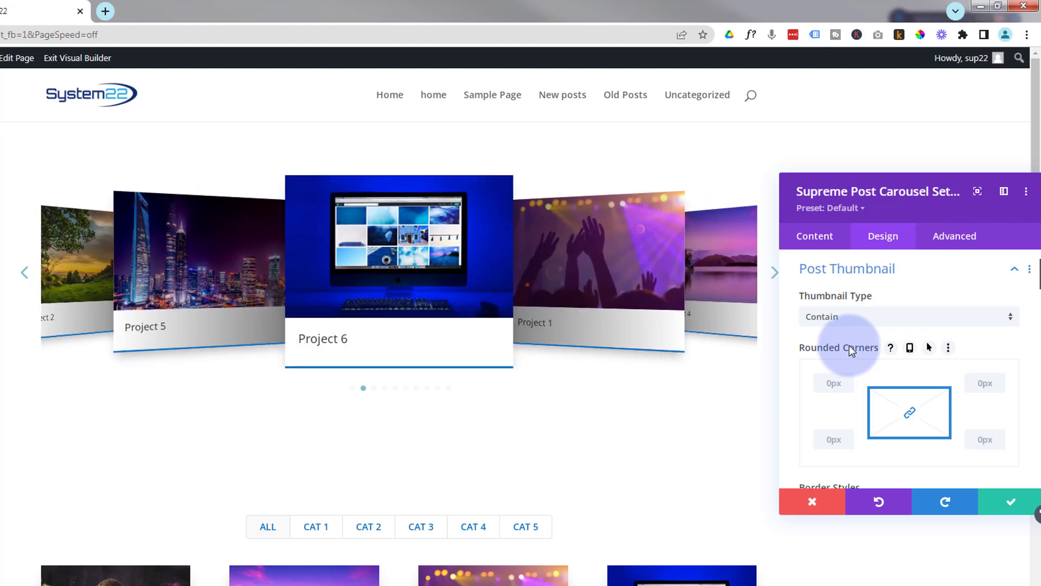
pyautogui.scroll(-1, 812, 435)
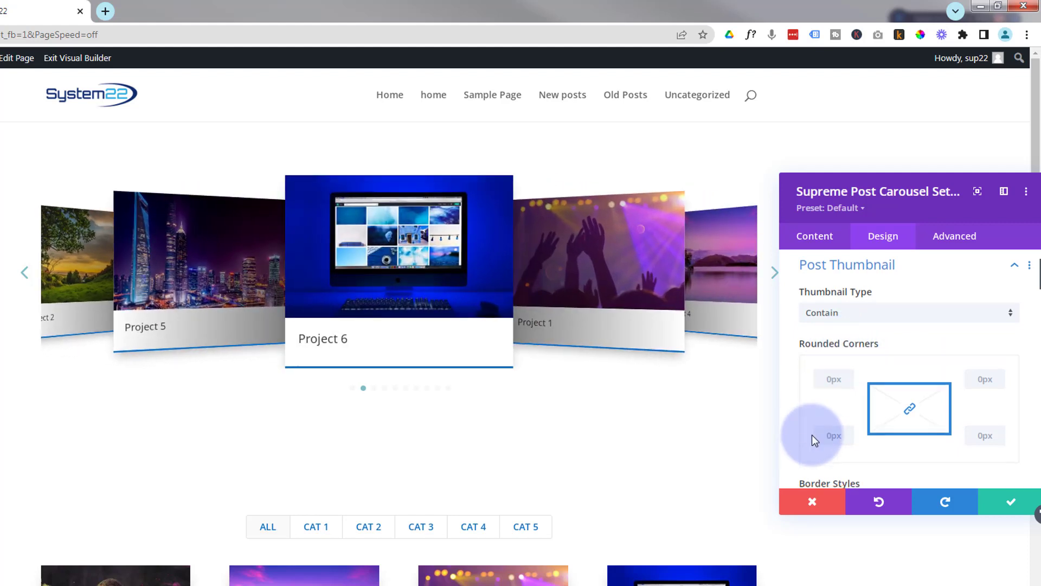
pyautogui.scroll(-3, 811, 434)
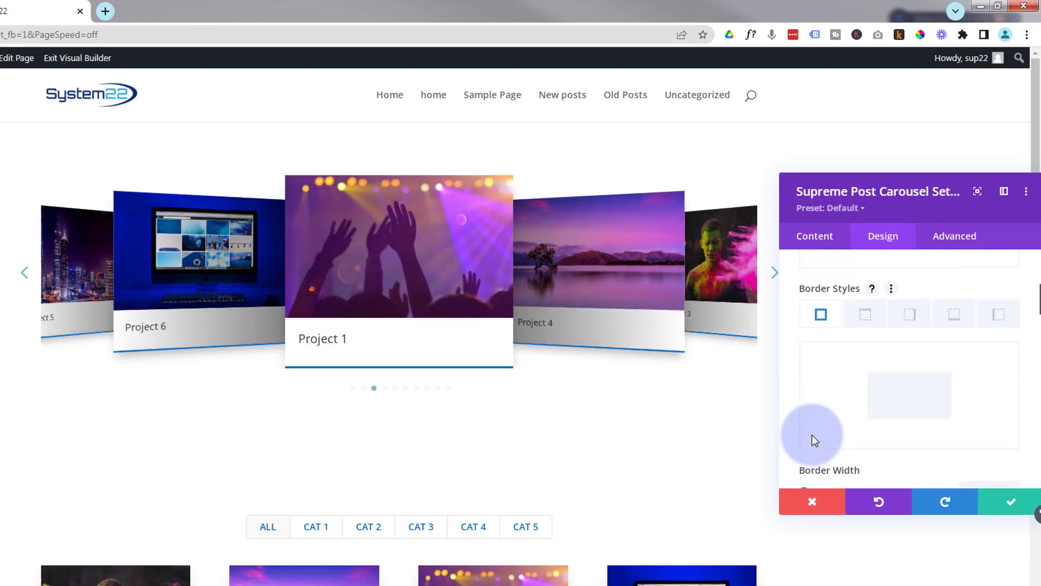
pyautogui.scroll(-5, 826, 429)
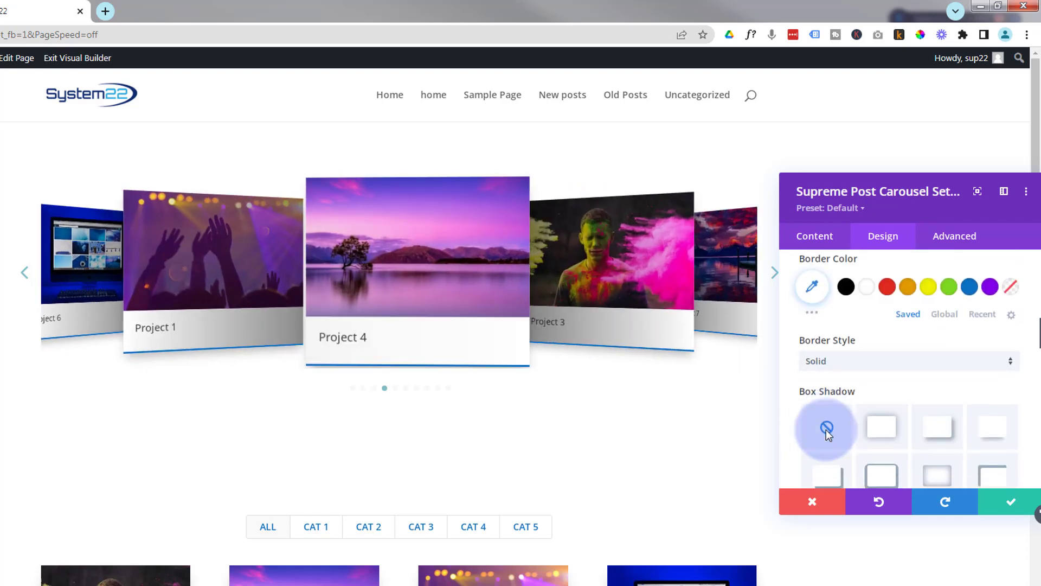
pyautogui.scroll(-1, 826, 429)
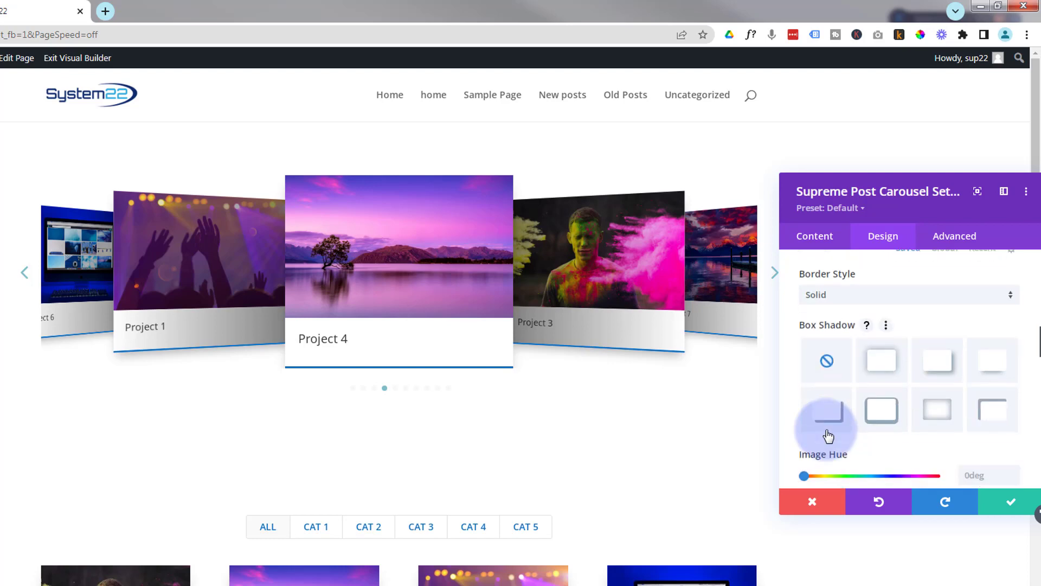
pyautogui.click(995, 372)
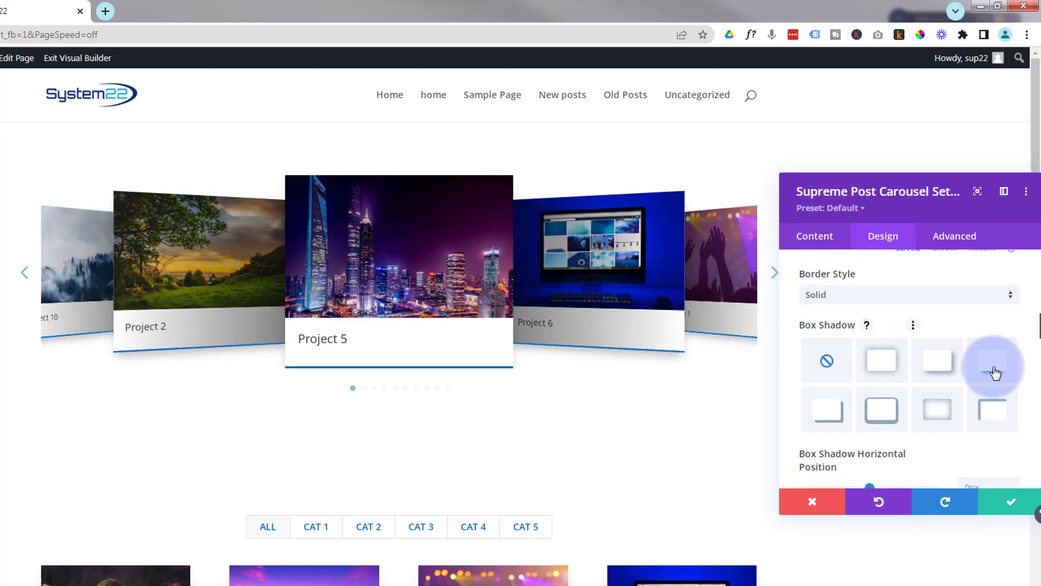
pyautogui.click(828, 363)
pyautogui.scroll(-6, 828, 380)
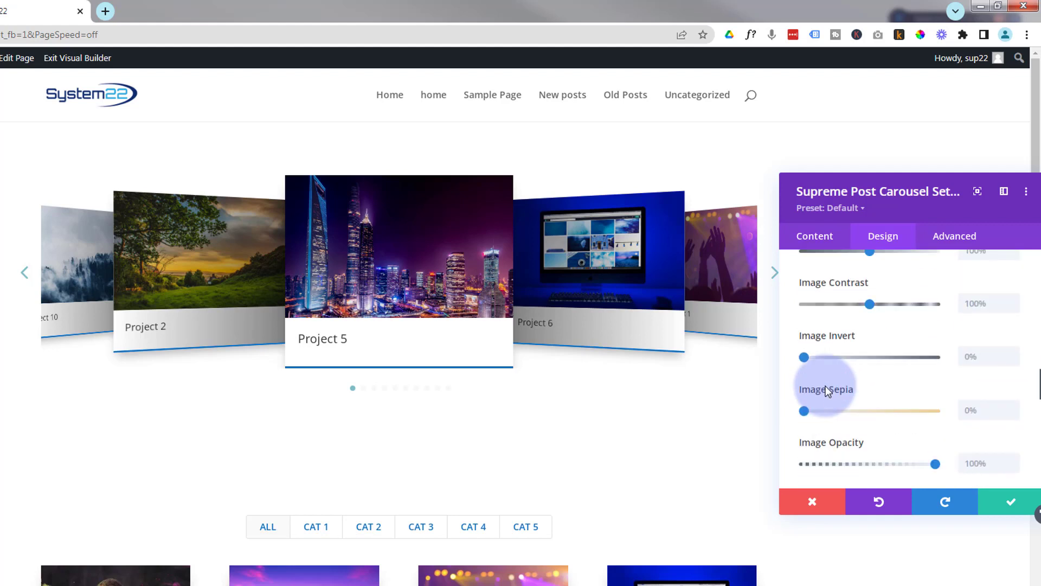
pyautogui.scroll(-2, 827, 385)
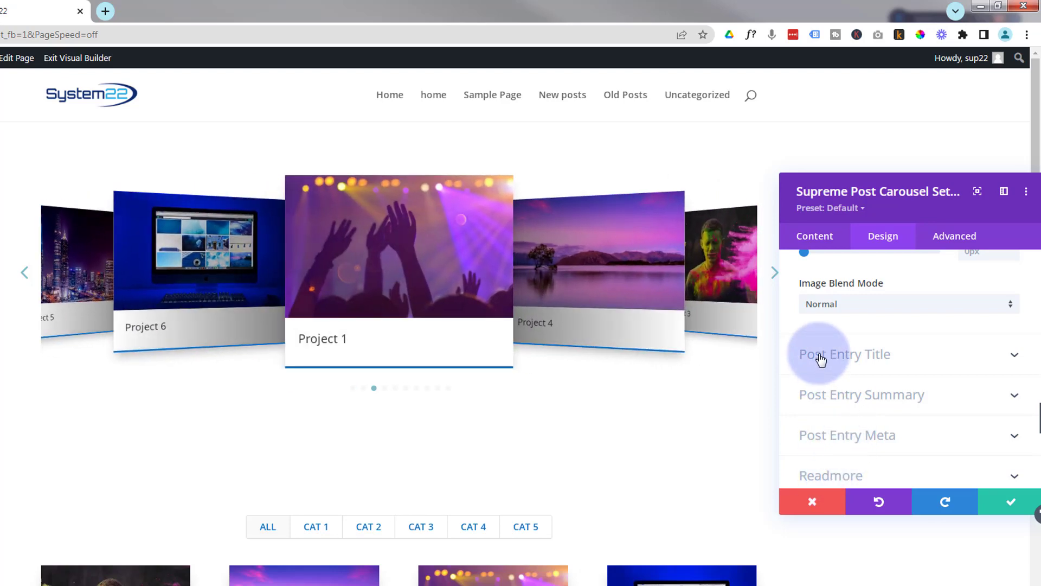
# - Make the post entry title uppercase and color it blue #0c71c3
pyautogui.click(862, 359)
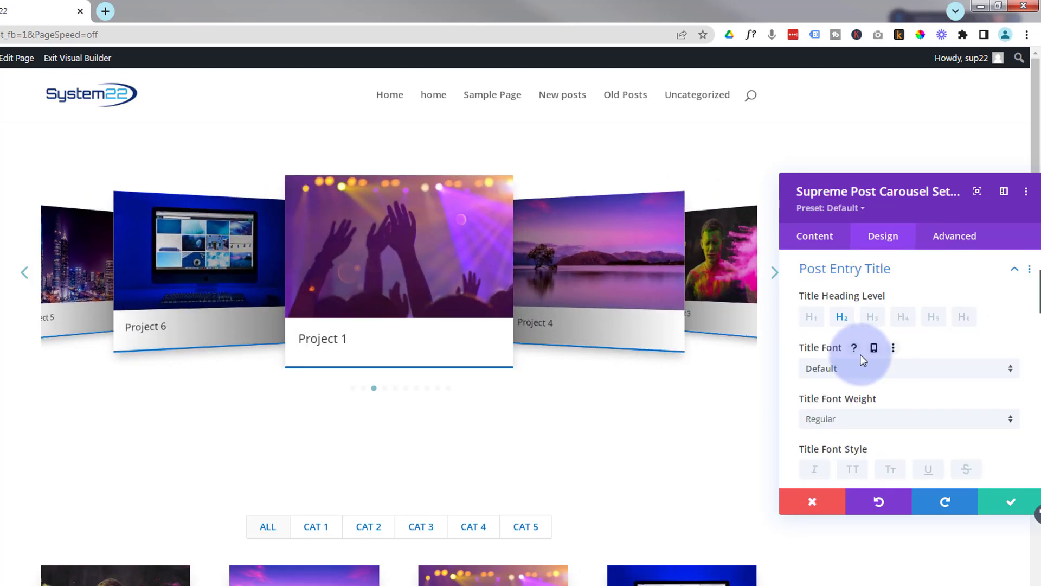
pyautogui.scroll(-3, 846, 374)
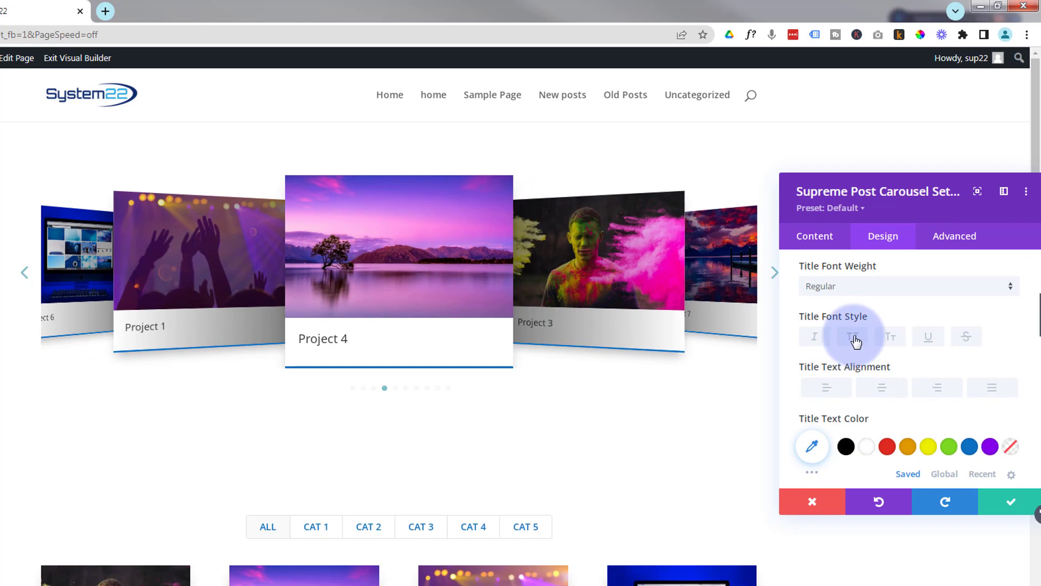
pyautogui.click(854, 337)
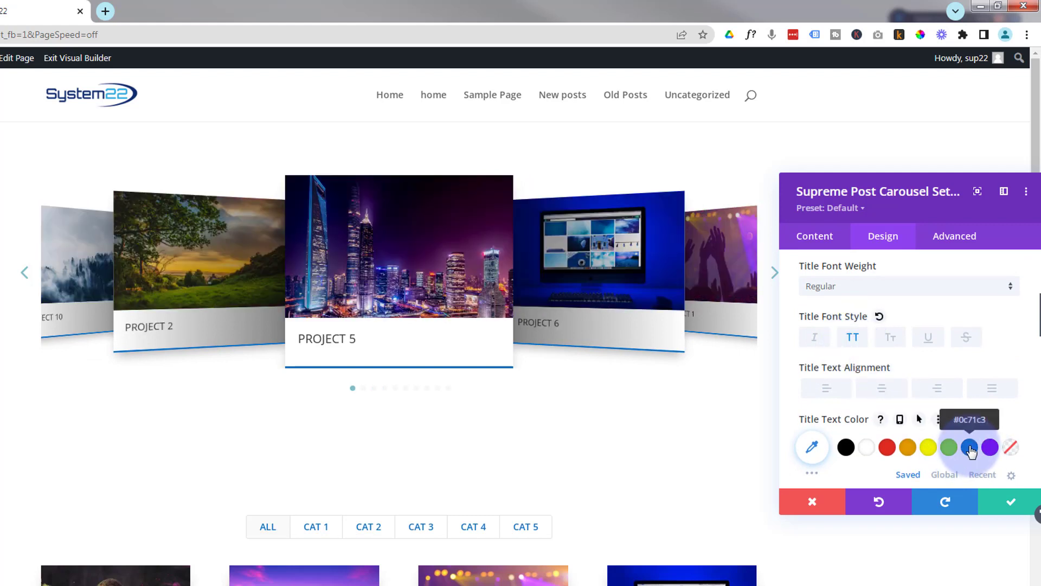
pyautogui.scroll(3, 922, 420)
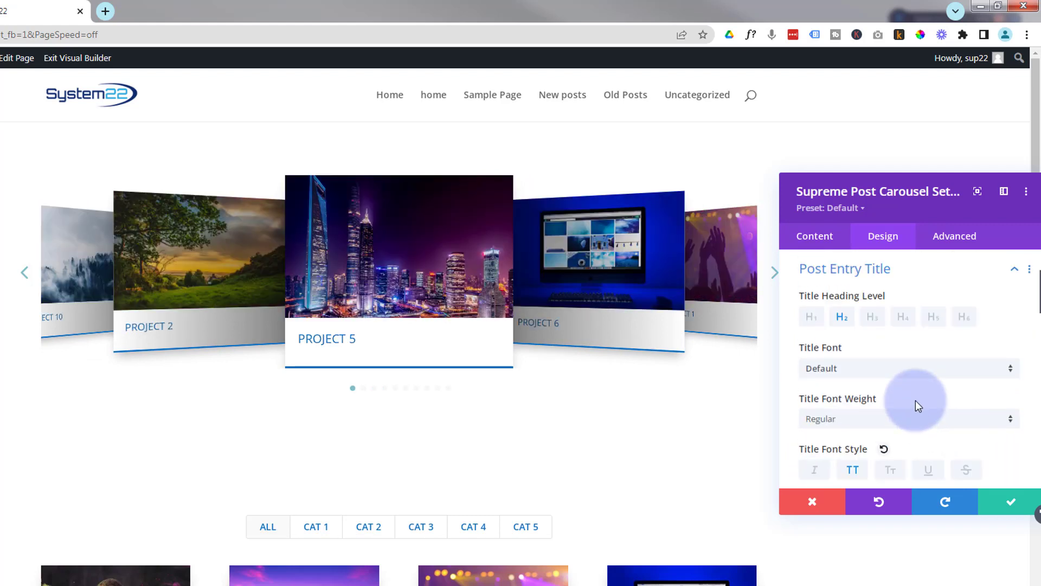
# - Center-align the post entry title text, keeping the Default title font
pyautogui.click(890, 370)
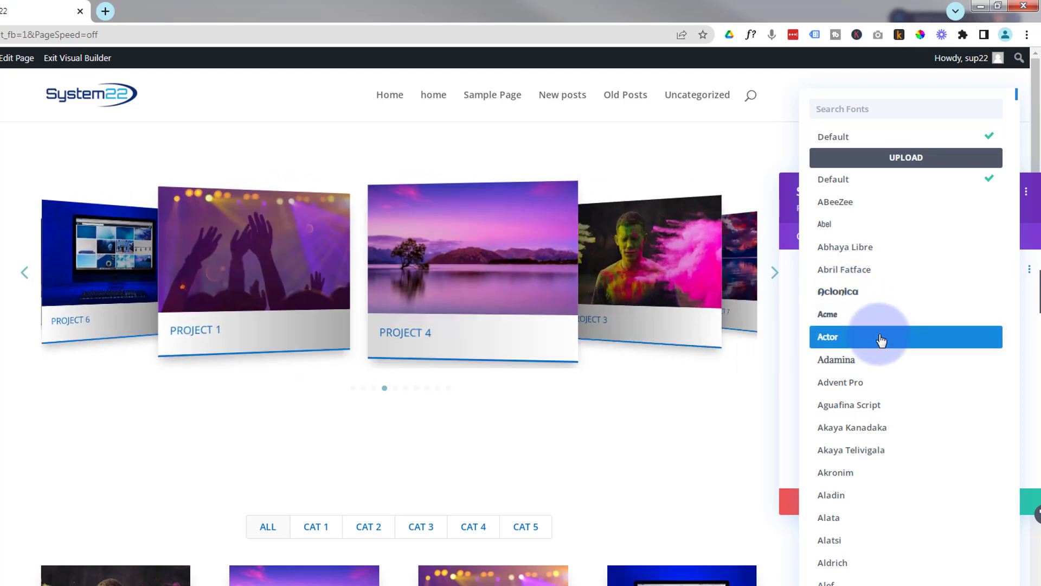
pyautogui.click(843, 144)
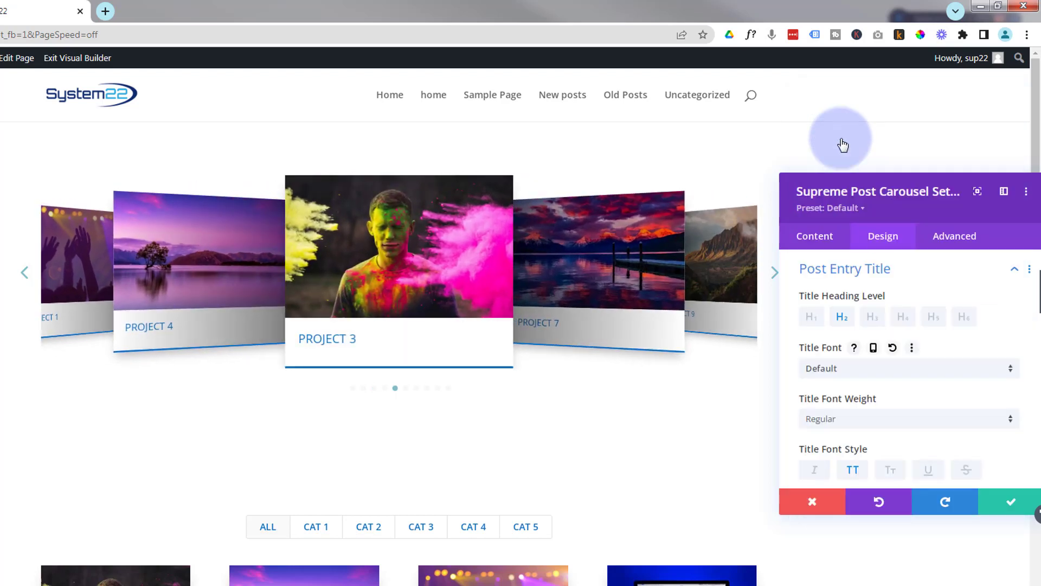
pyautogui.scroll(-3, 885, 368)
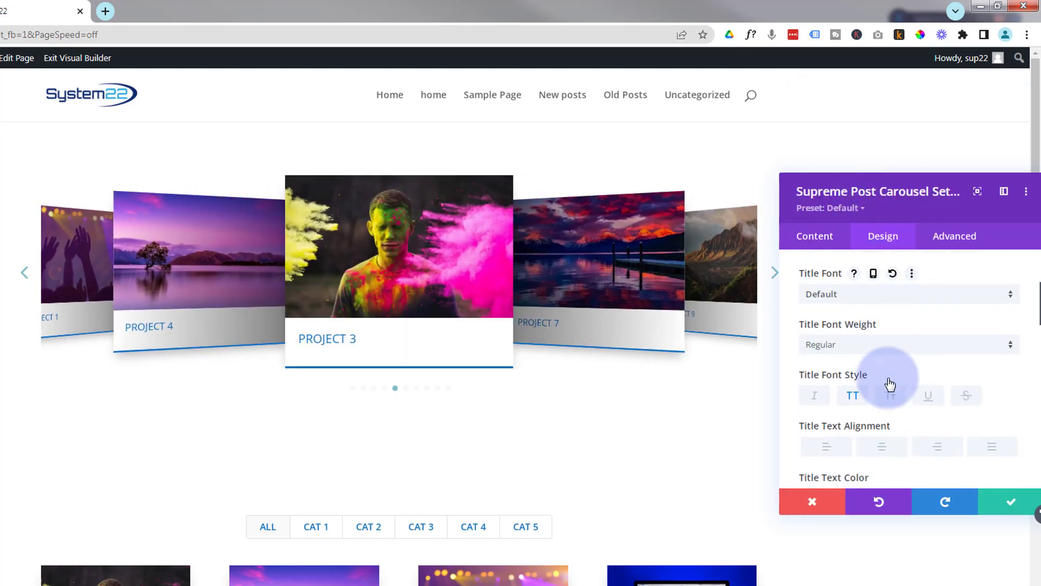
pyautogui.click(885, 392)
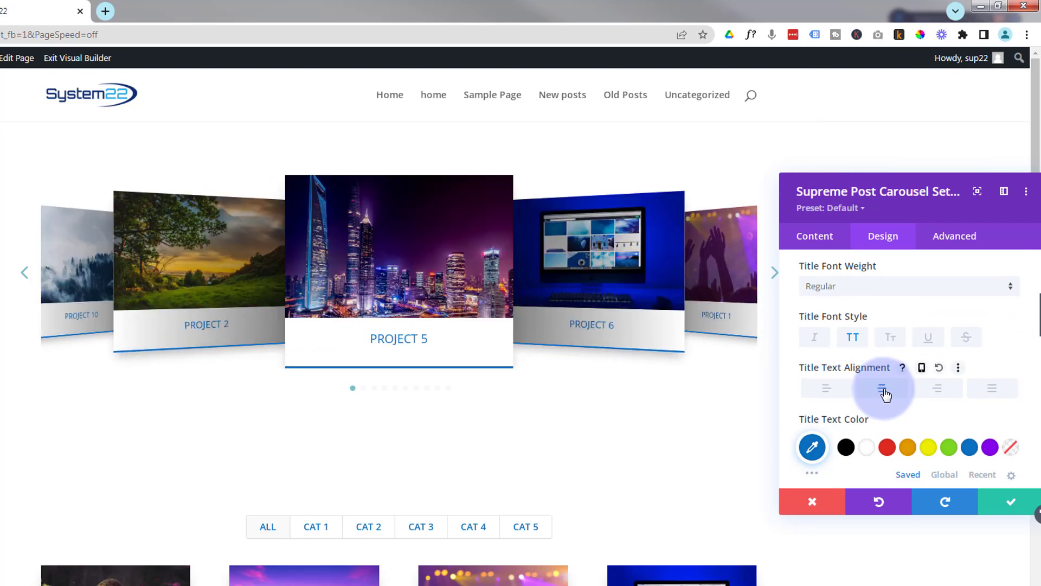
# - Look through the remaining title options and design sections
pyautogui.scroll(-5, 893, 380)
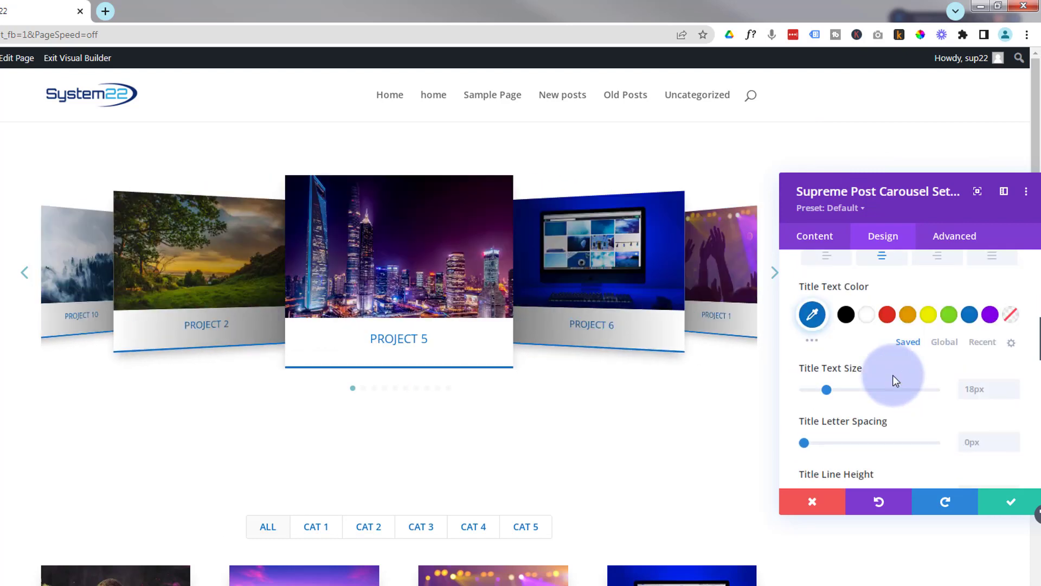
pyautogui.scroll(-3, 895, 380)
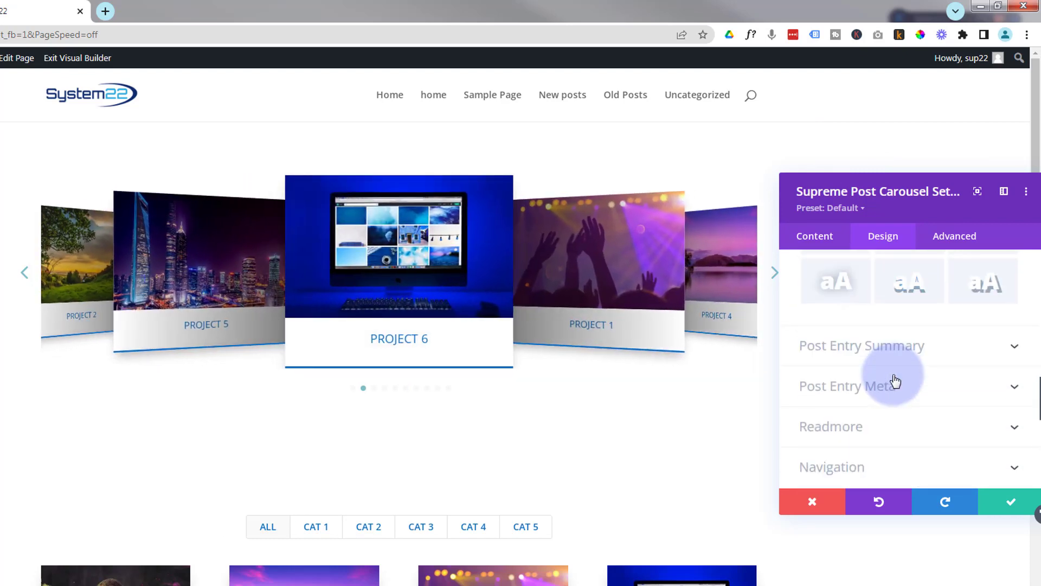
pyautogui.scroll(-3, 895, 380)
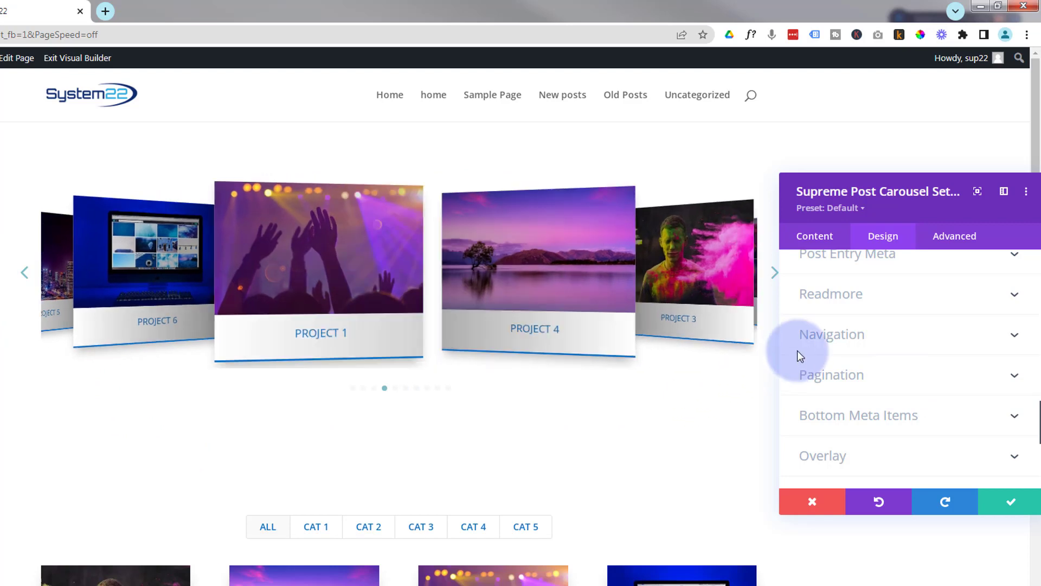
# - Set the carousel navigation arrow color to blue #0c71c3
pyautogui.click(902, 343)
pyautogui.scroll(-3, 883, 385)
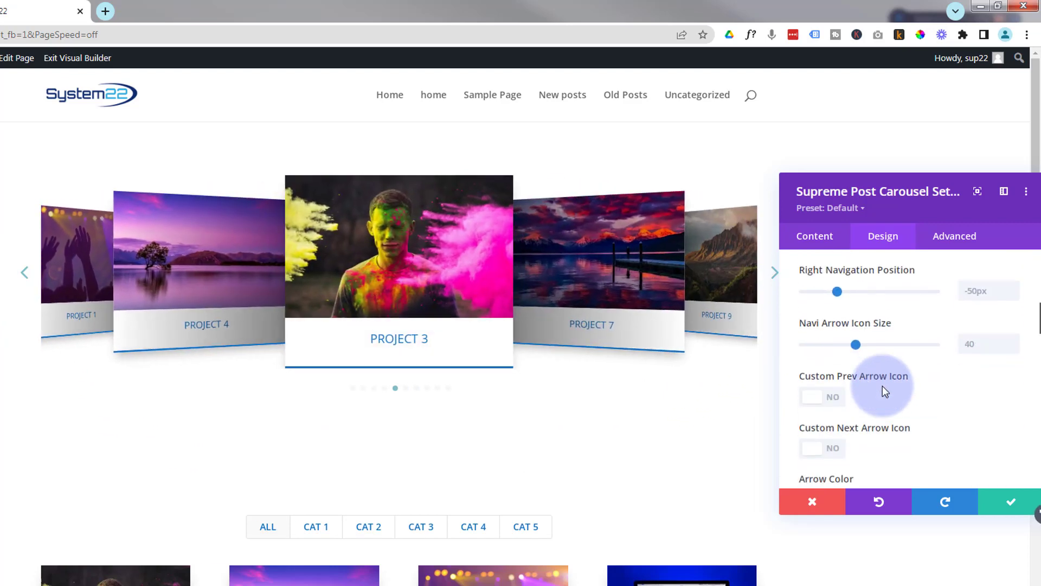
pyautogui.scroll(-3, 883, 385)
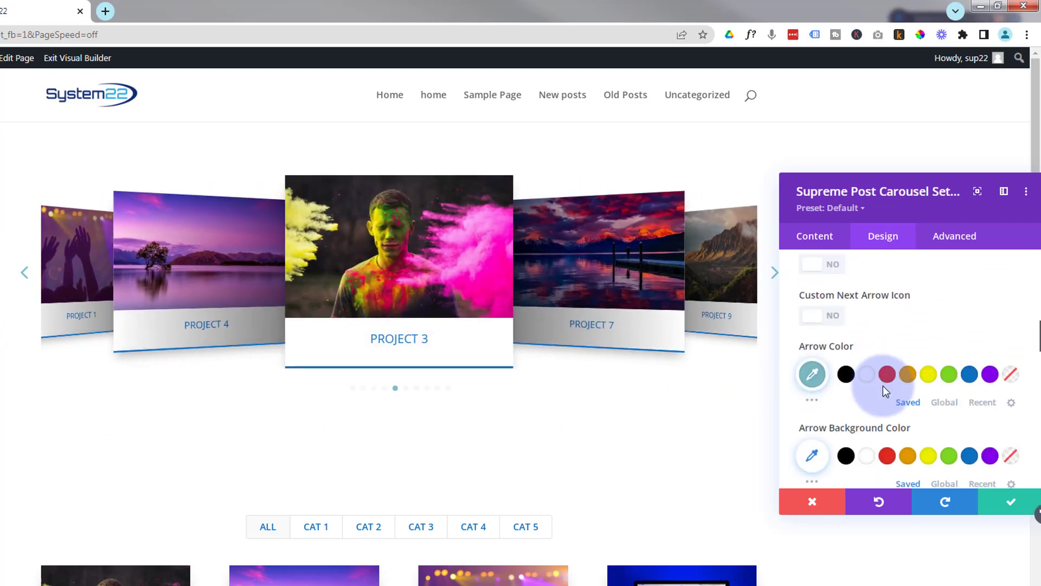
pyautogui.click(970, 374)
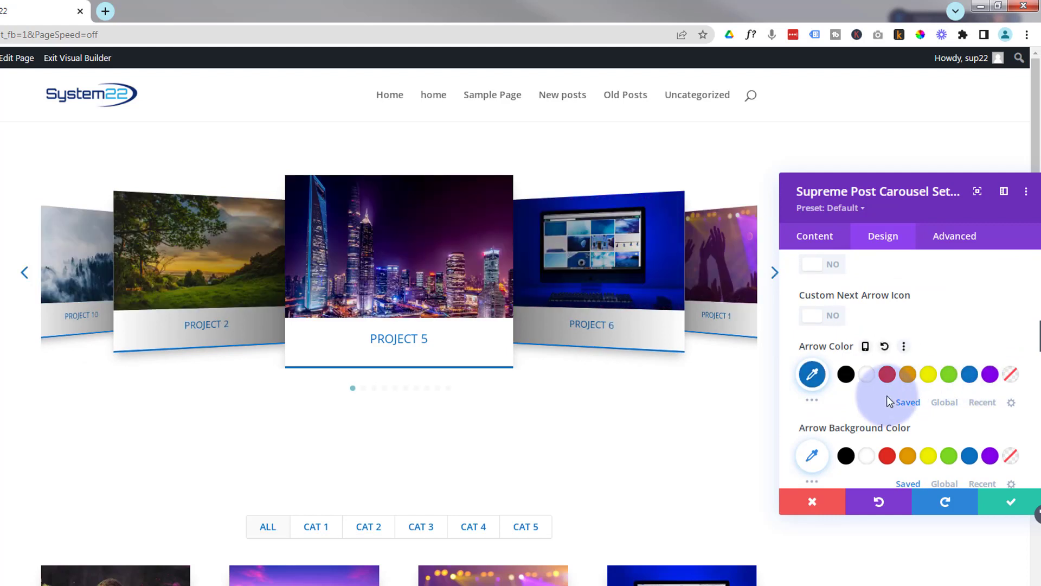
# - Set both the pagination color and the pagination active color to blue #0c71c3
pyautogui.scroll(-4, 886, 395)
pyautogui.scroll(-3, 887, 397)
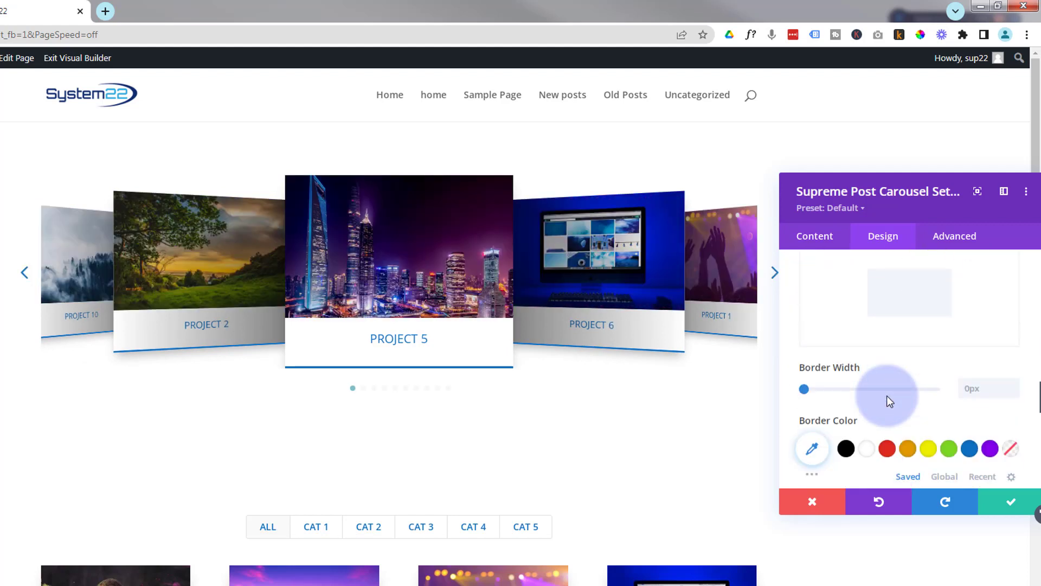
pyautogui.scroll(-2, 888, 397)
pyautogui.scroll(-5, 889, 402)
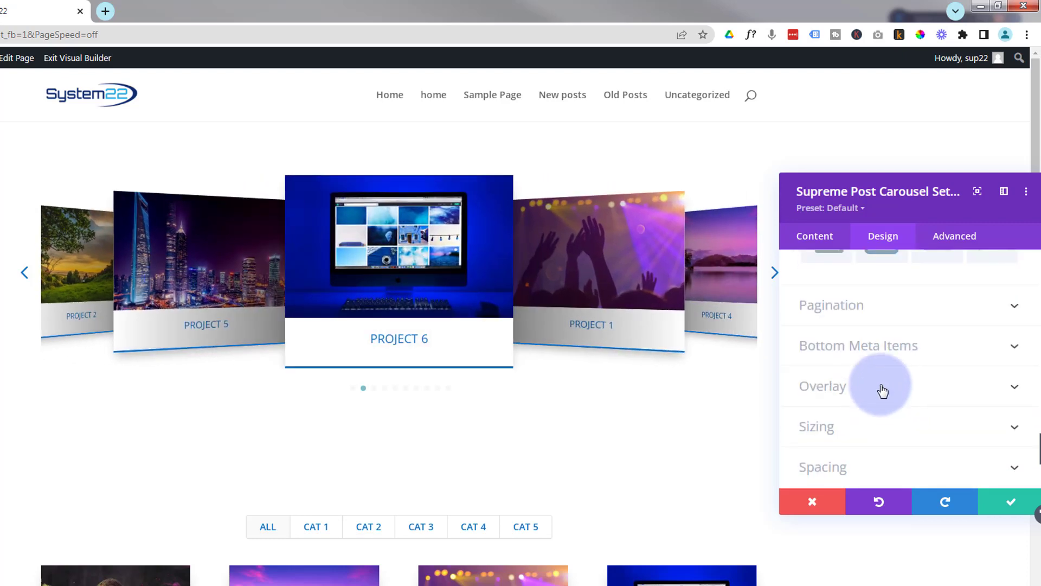
pyautogui.click(892, 308)
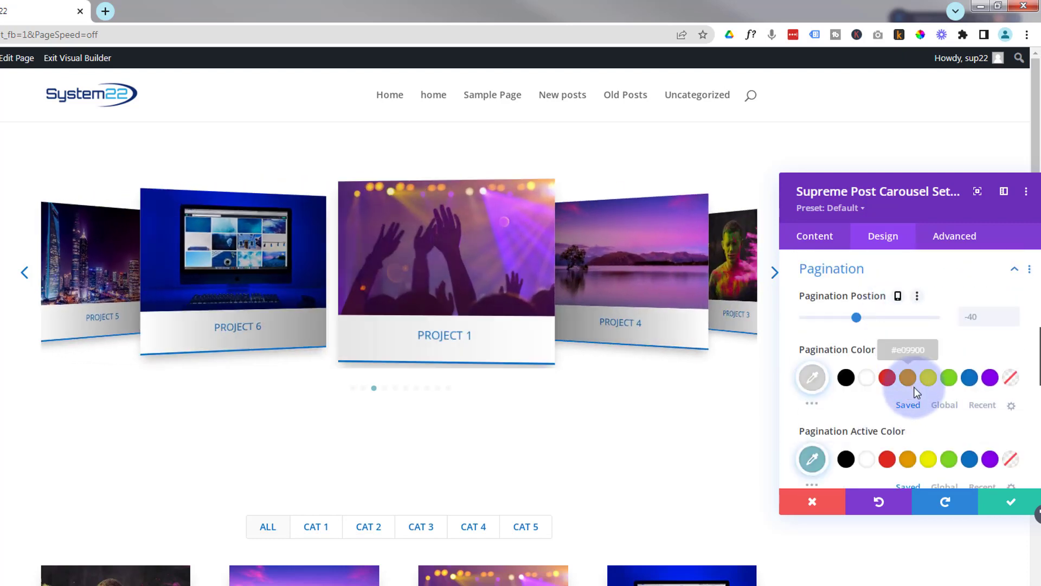
pyautogui.click(970, 378)
pyautogui.click(970, 459)
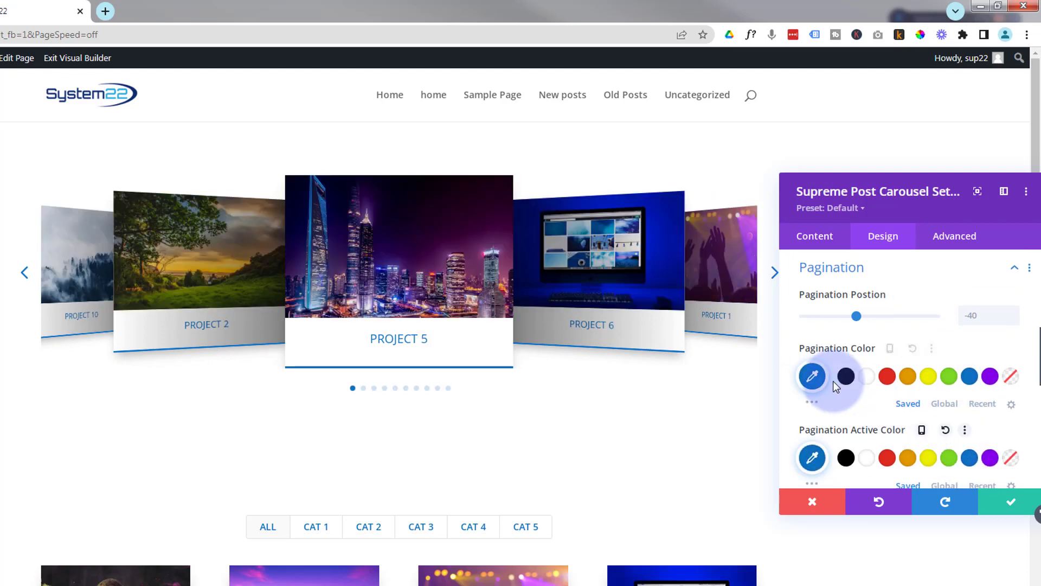
# - Apply the carousel module settings and save the page
pyautogui.scroll(-5, 834, 381)
pyautogui.scroll(-3, 835, 387)
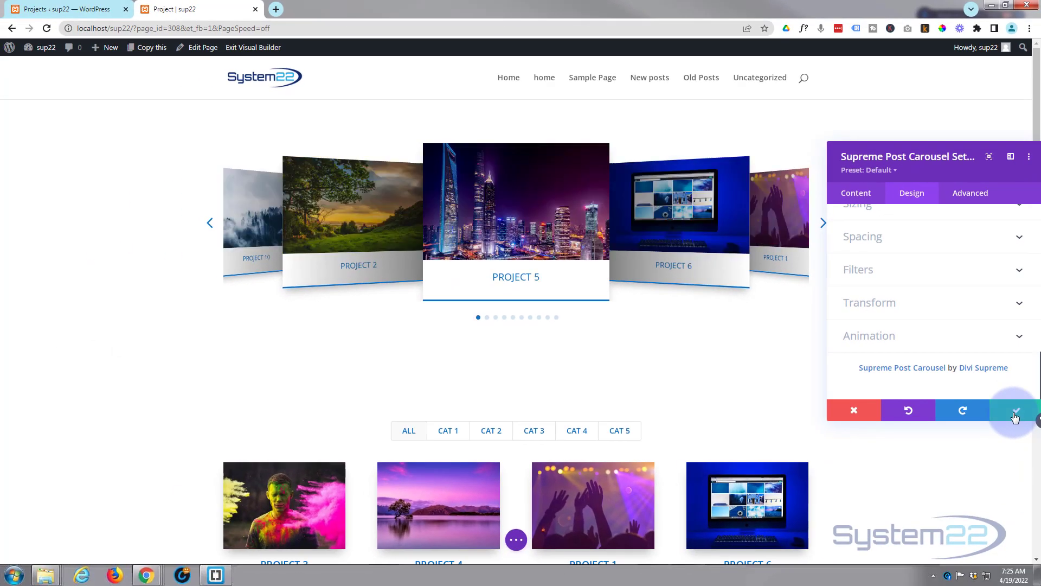
pyautogui.click(1014, 426)
pyautogui.click(499, 557)
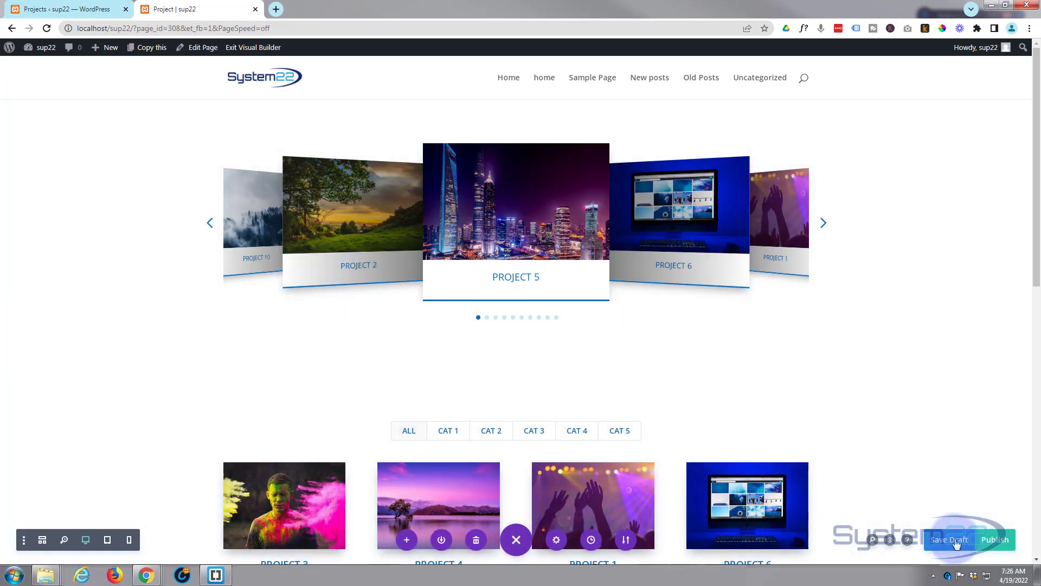
pyautogui.click(957, 543)
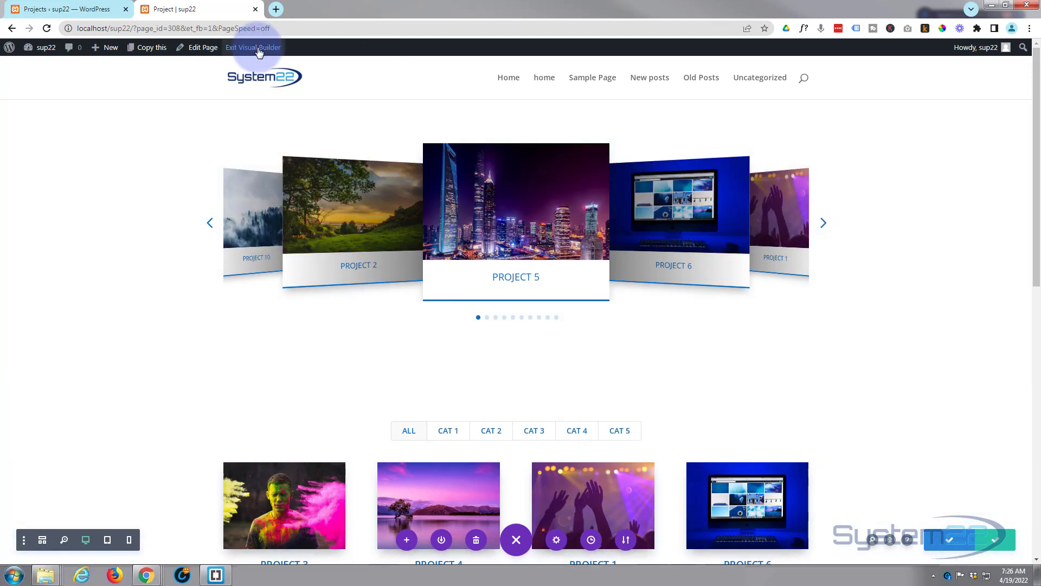
# - Exit the Visual Builder and review the new carousel and project grid on the live page
pyautogui.click(259, 48)
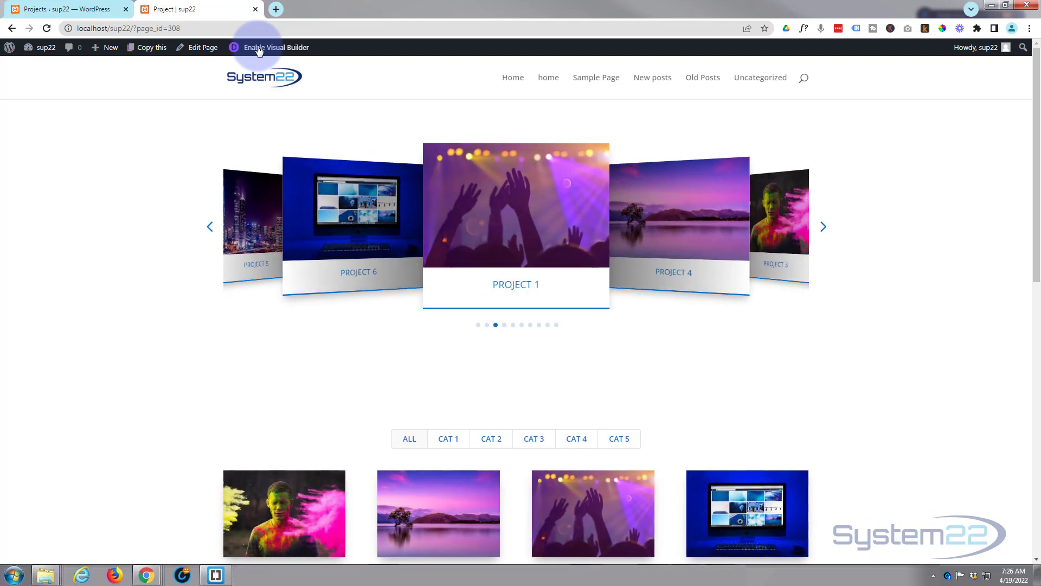
pyautogui.scroll(-5, 154, 377)
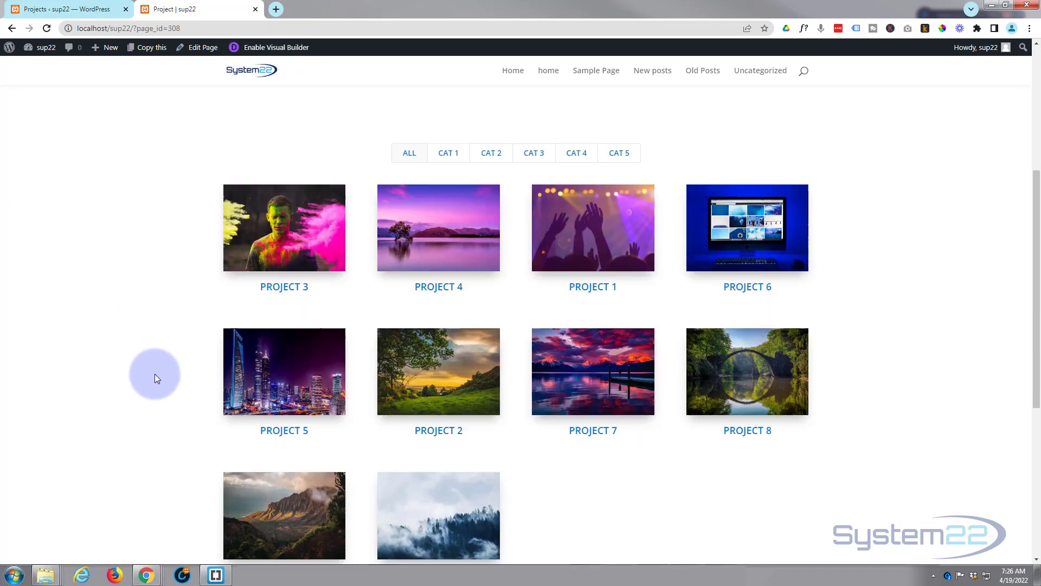
pyautogui.scroll(4, 155, 373)
pyautogui.scroll(1, 158, 372)
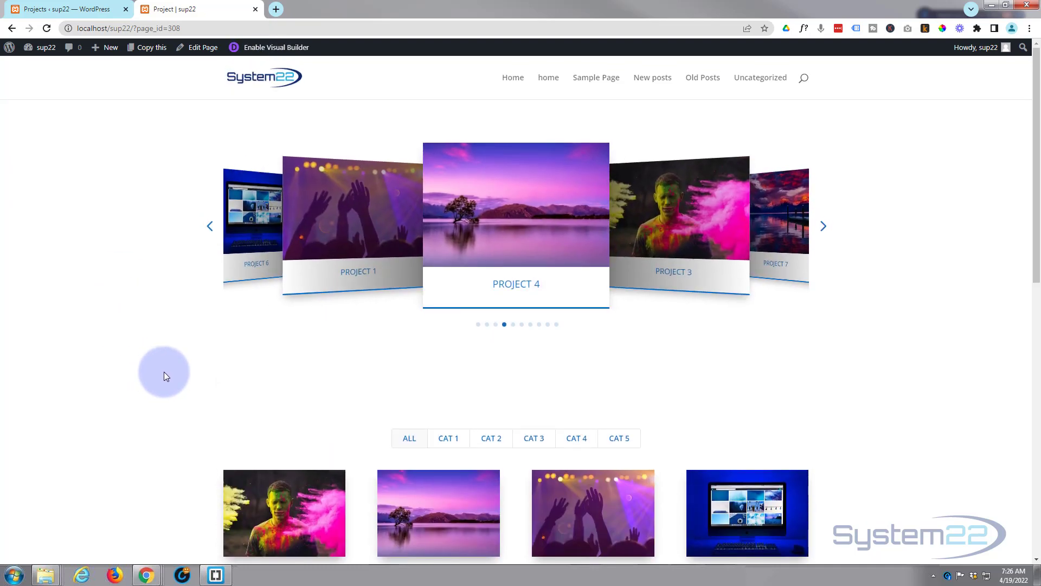
# - Open Project 4 from the carousel and scroll through its project page
pyautogui.click(510, 230)
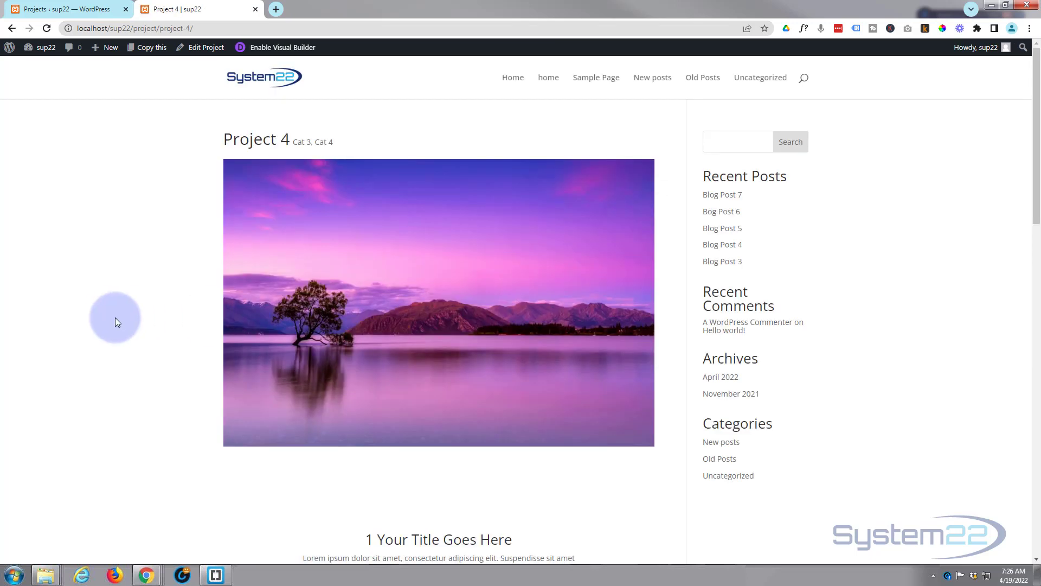
pyautogui.scroll(-10, 122, 317)
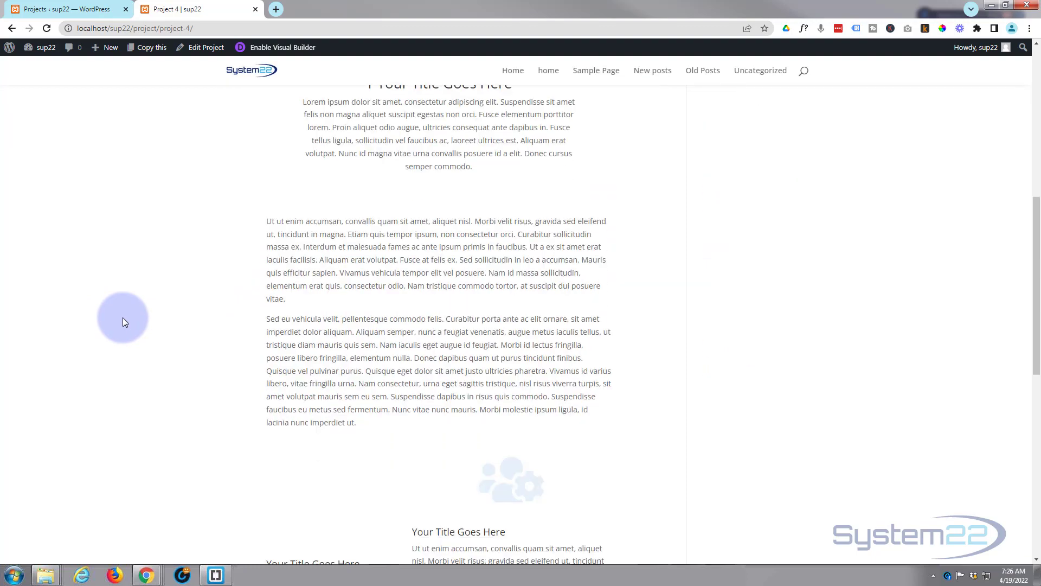
pyautogui.scroll(-6, 123, 317)
pyautogui.scroll(7, 122, 317)
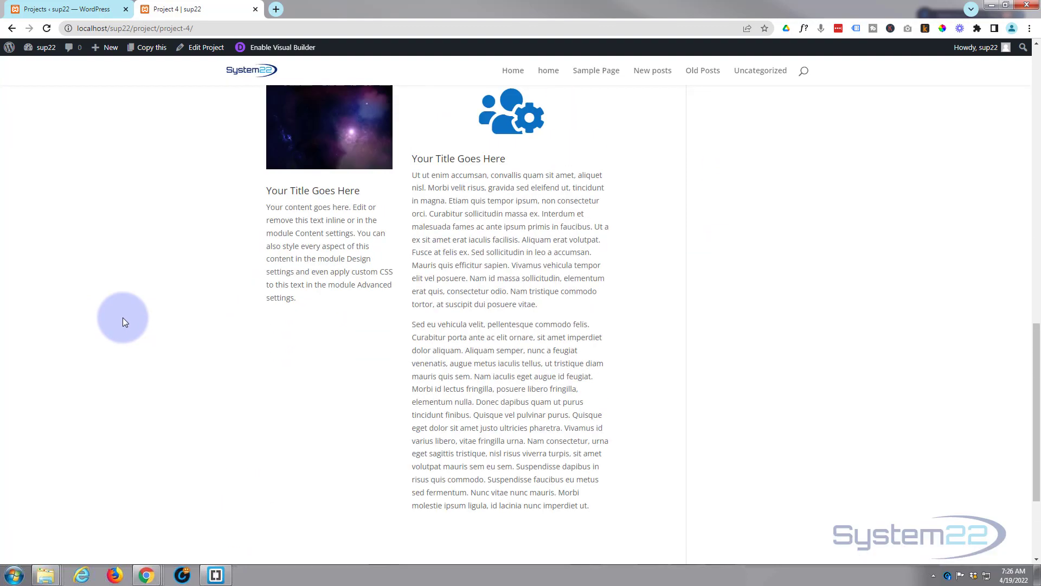
pyautogui.scroll(12, 122, 317)
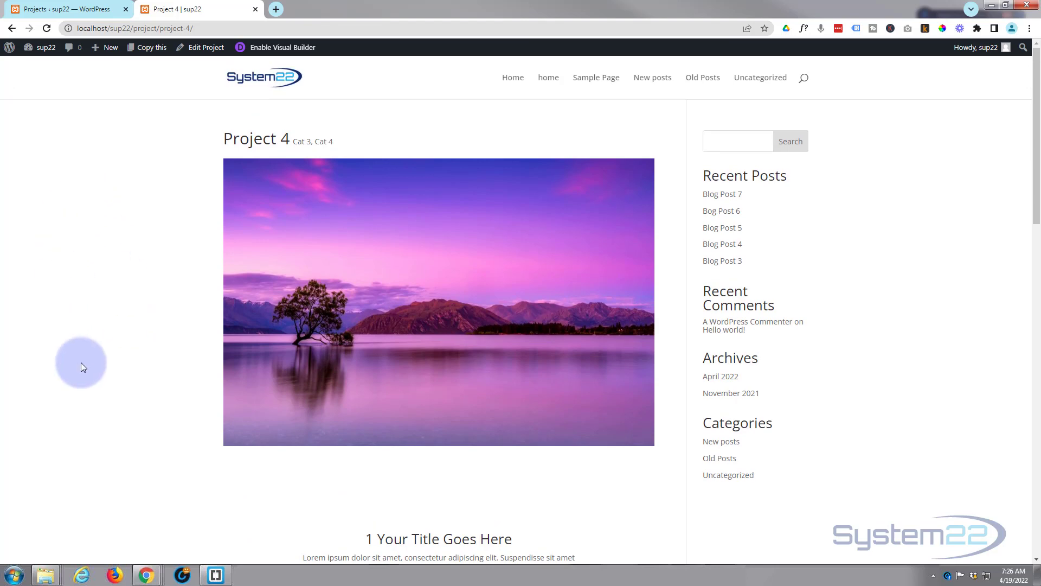
pyautogui.scroll(-5, 81, 361)
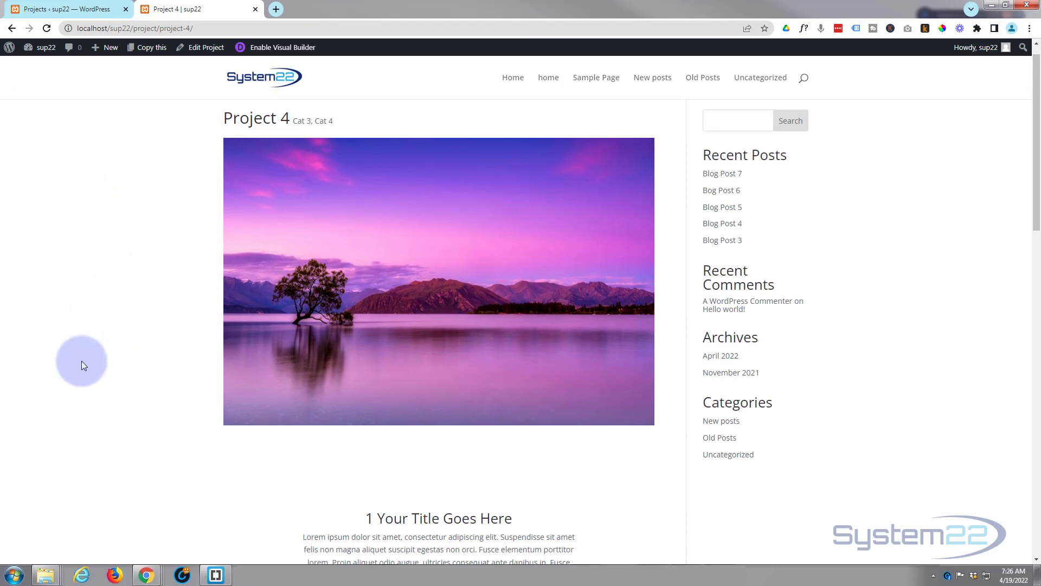
pyautogui.scroll(2, 81, 360)
pyautogui.scroll(4, 81, 360)
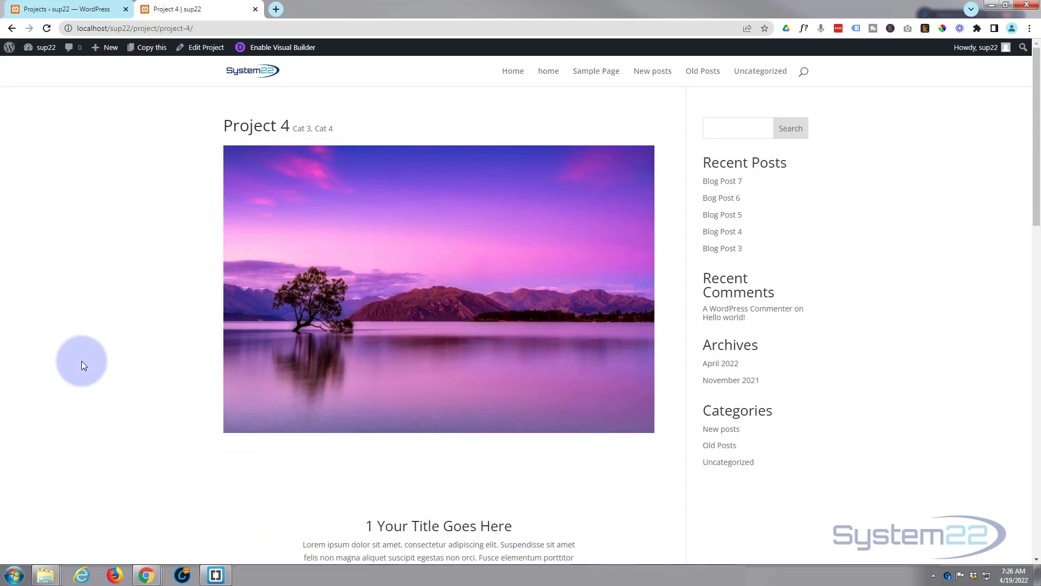